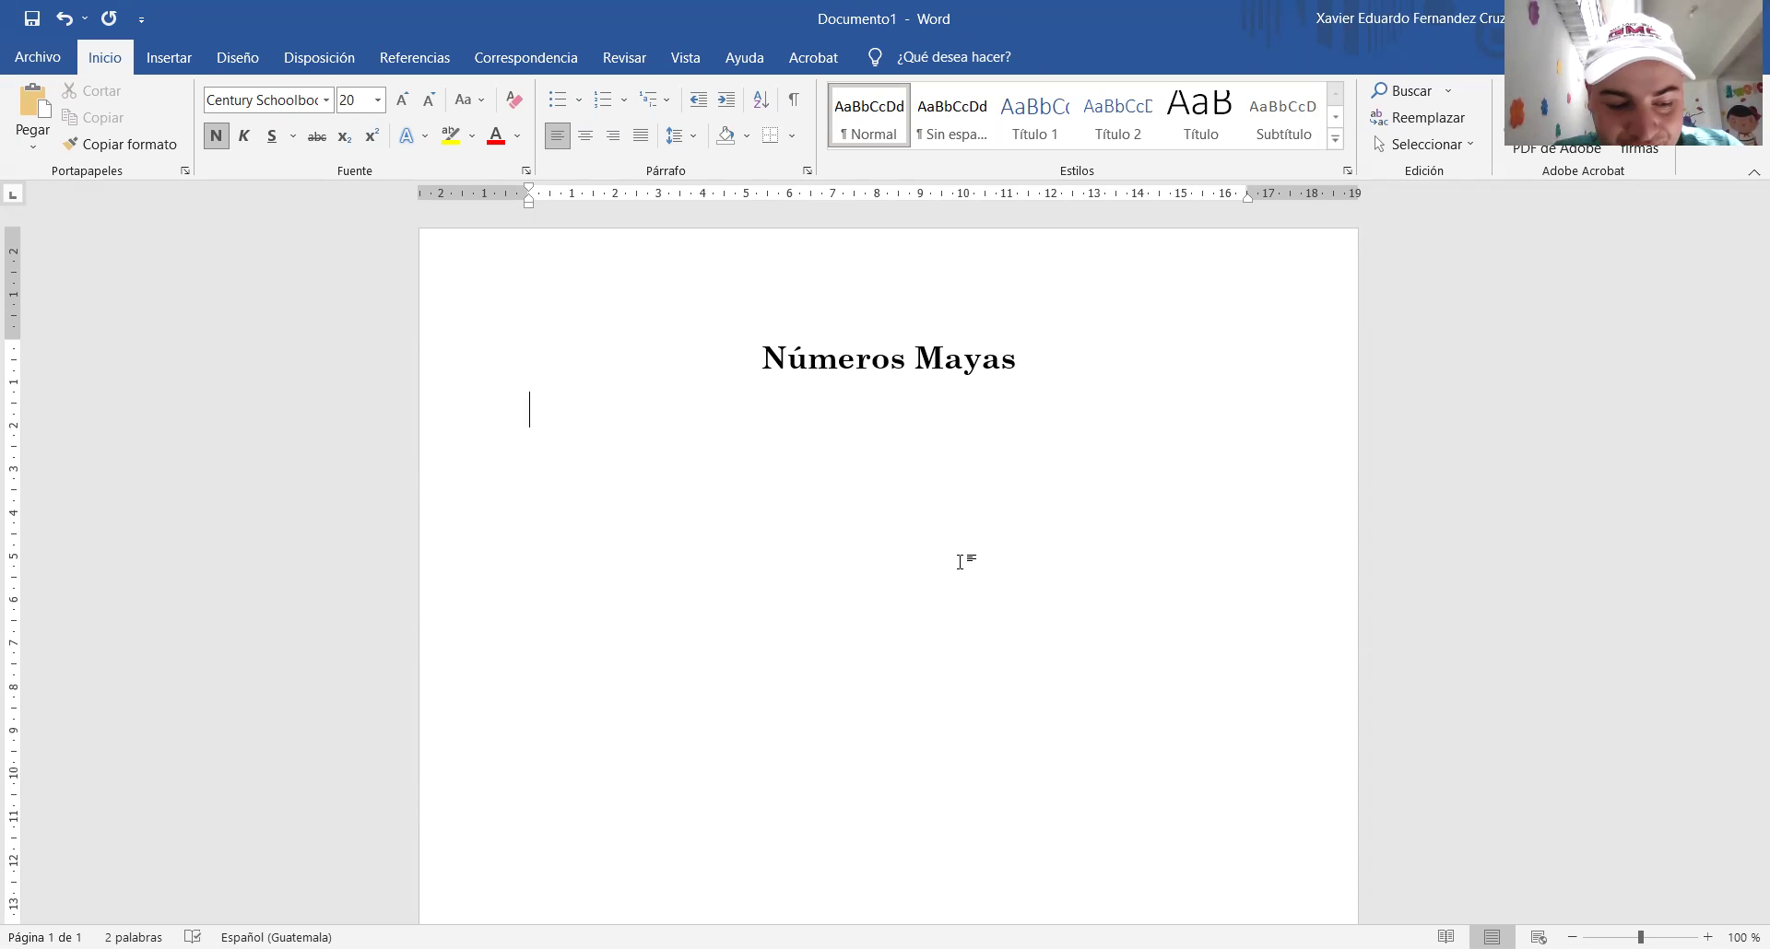
Type 'La numeración maya es uno de los sistemas de numeración más completos que existen.', fixing typos along the way.
text(La n)
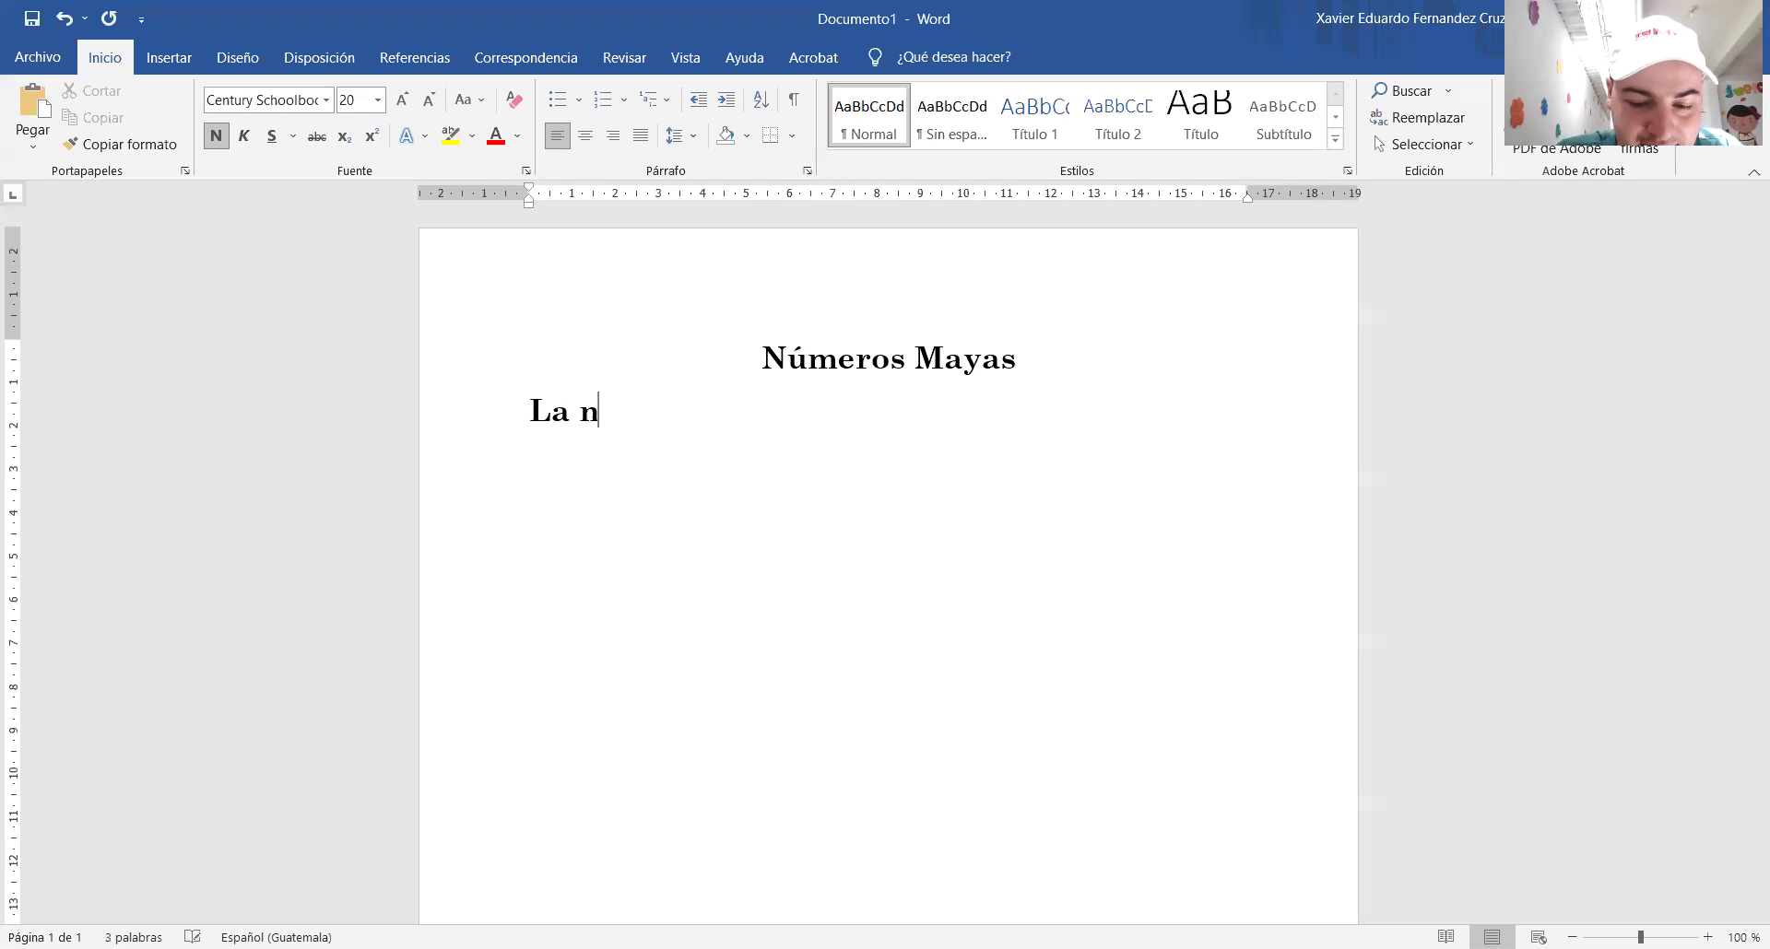
text(umeraci)
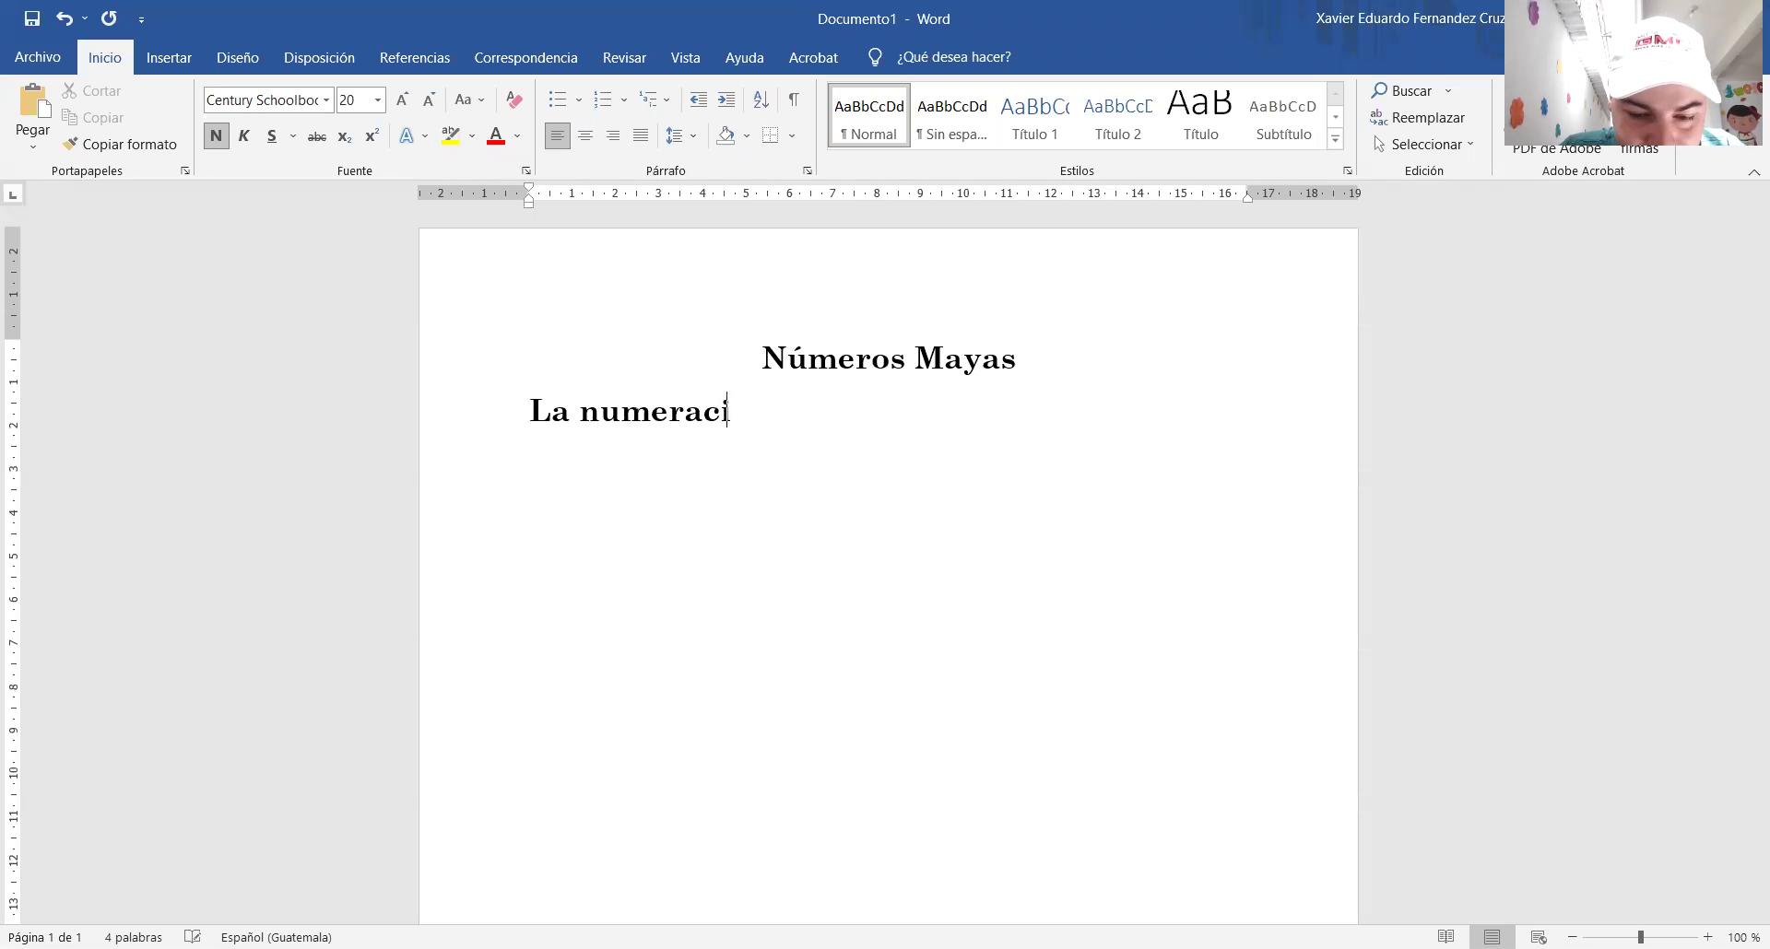
text(ón maua)
key(BackSpace)
key(BackSpace)
text(ya es uno de )
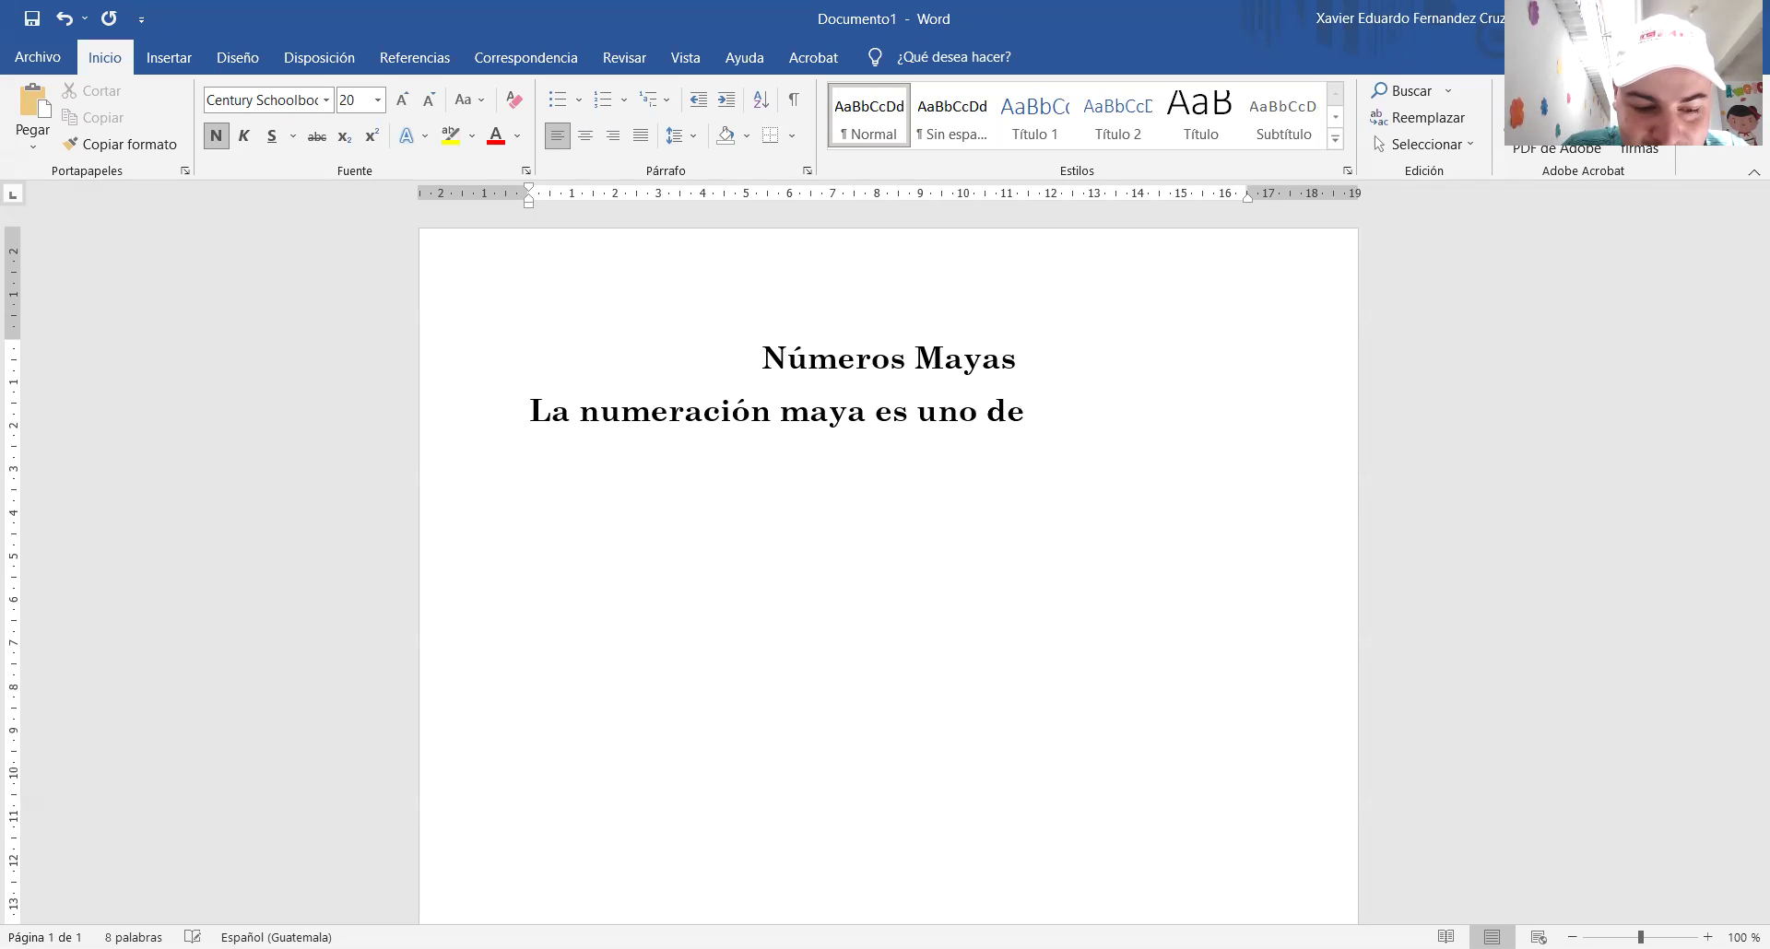
text(los siste)
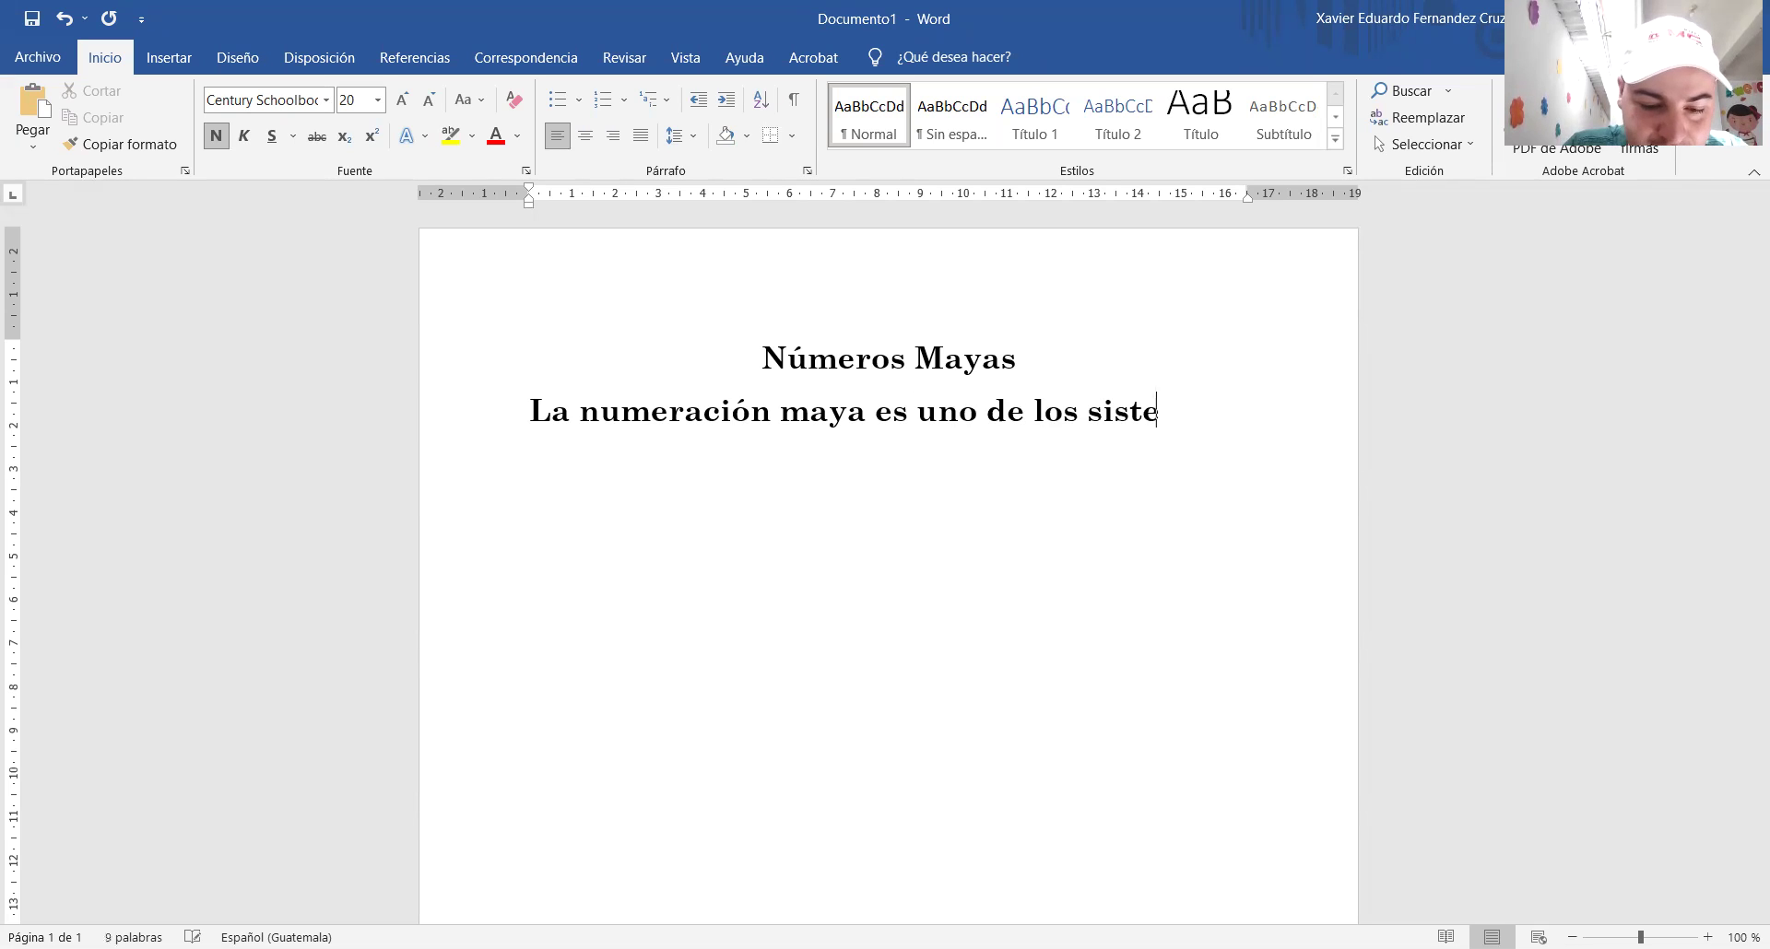
text(mas de nu)
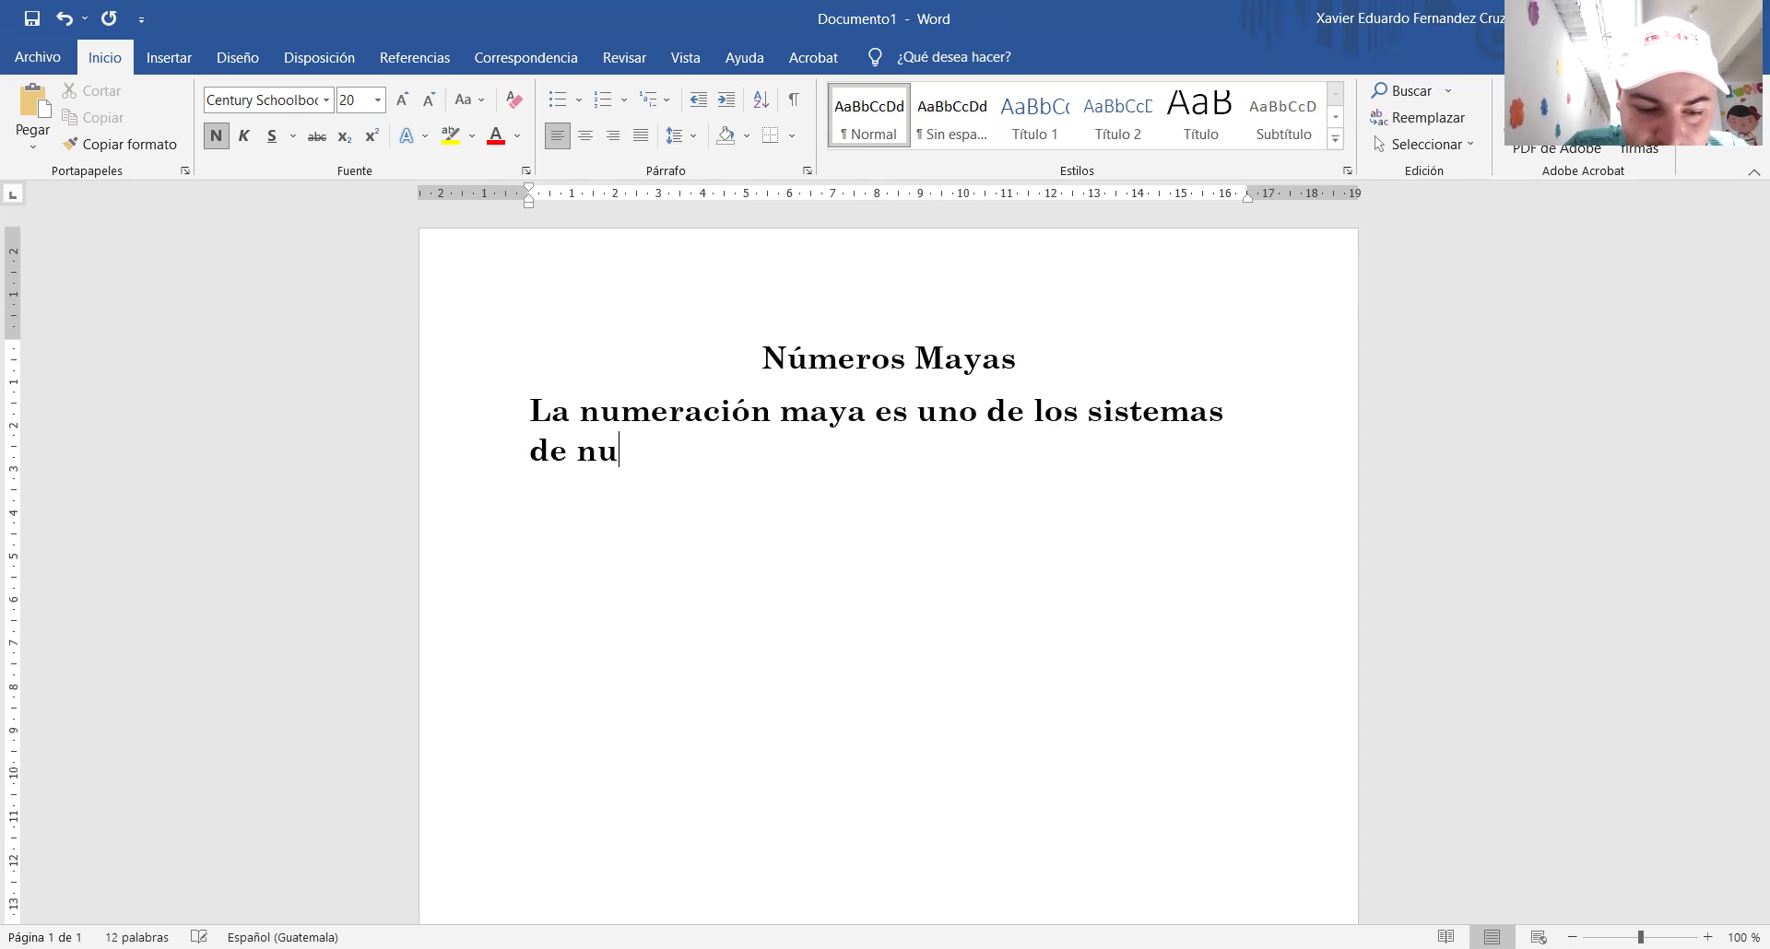
text(meración más completoss que existen.)
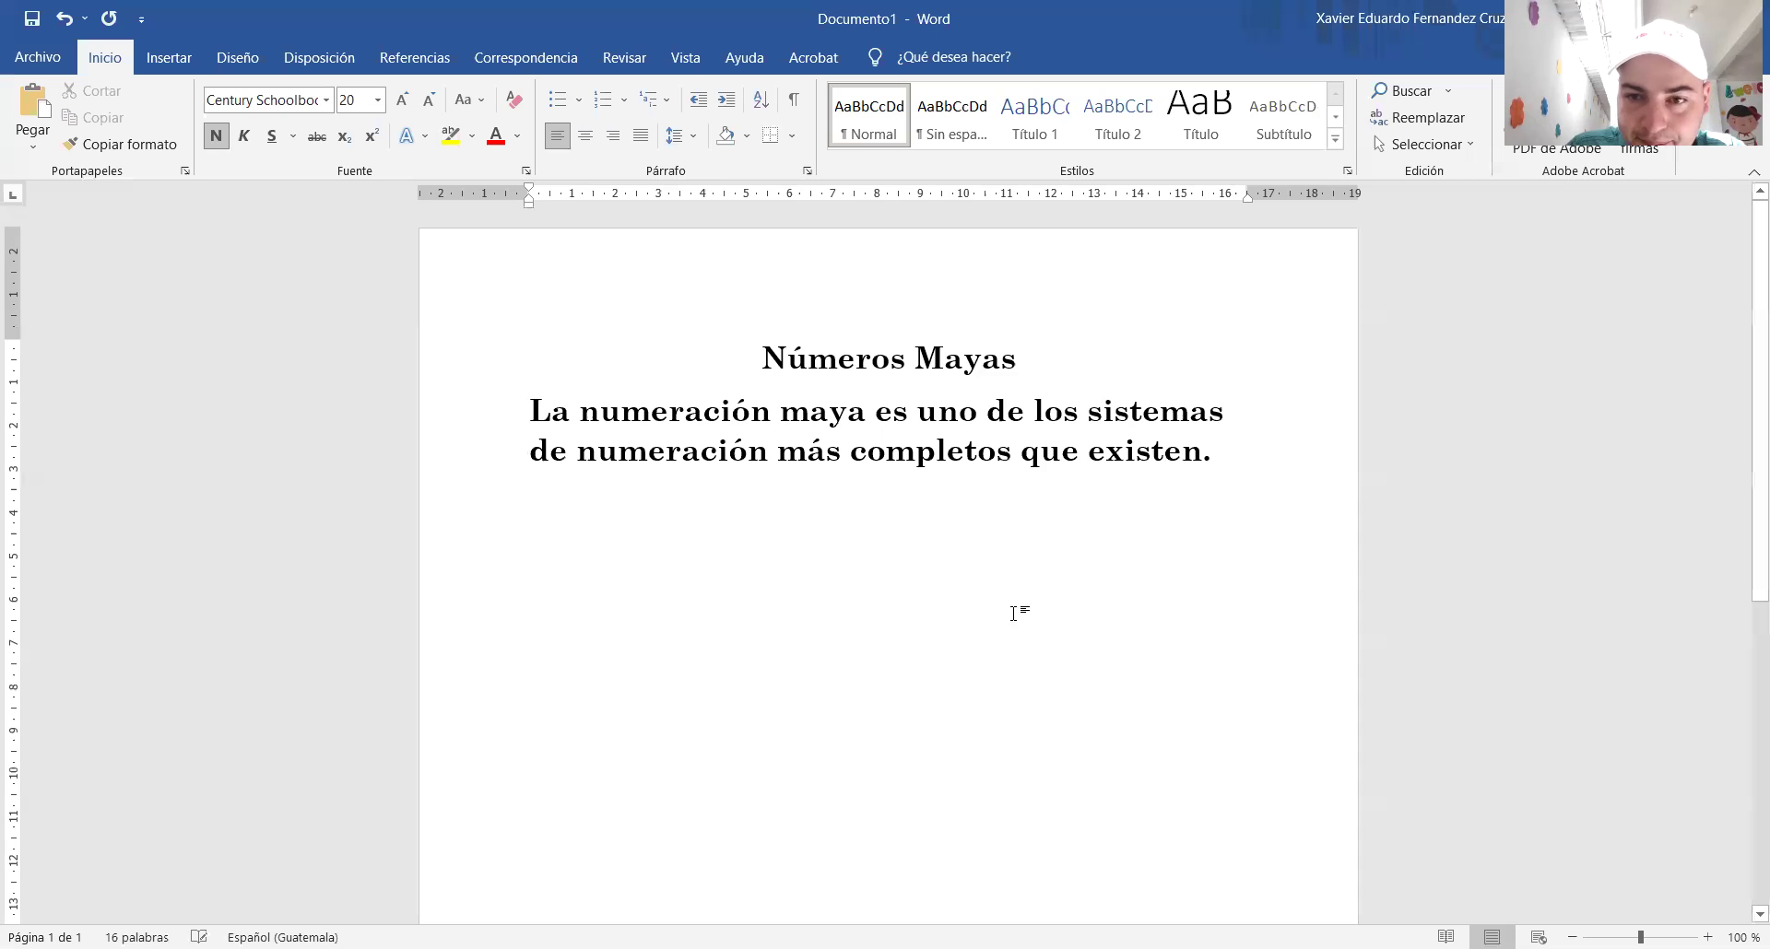
Remove bold from the paragraph, then begin 'Es un sistema de numeración' after 'existen.'.
mouse_move(1183, 448)
mouse_down()
mouse_move(585, 452)
mouse_move(539, 401)
mouse_up()
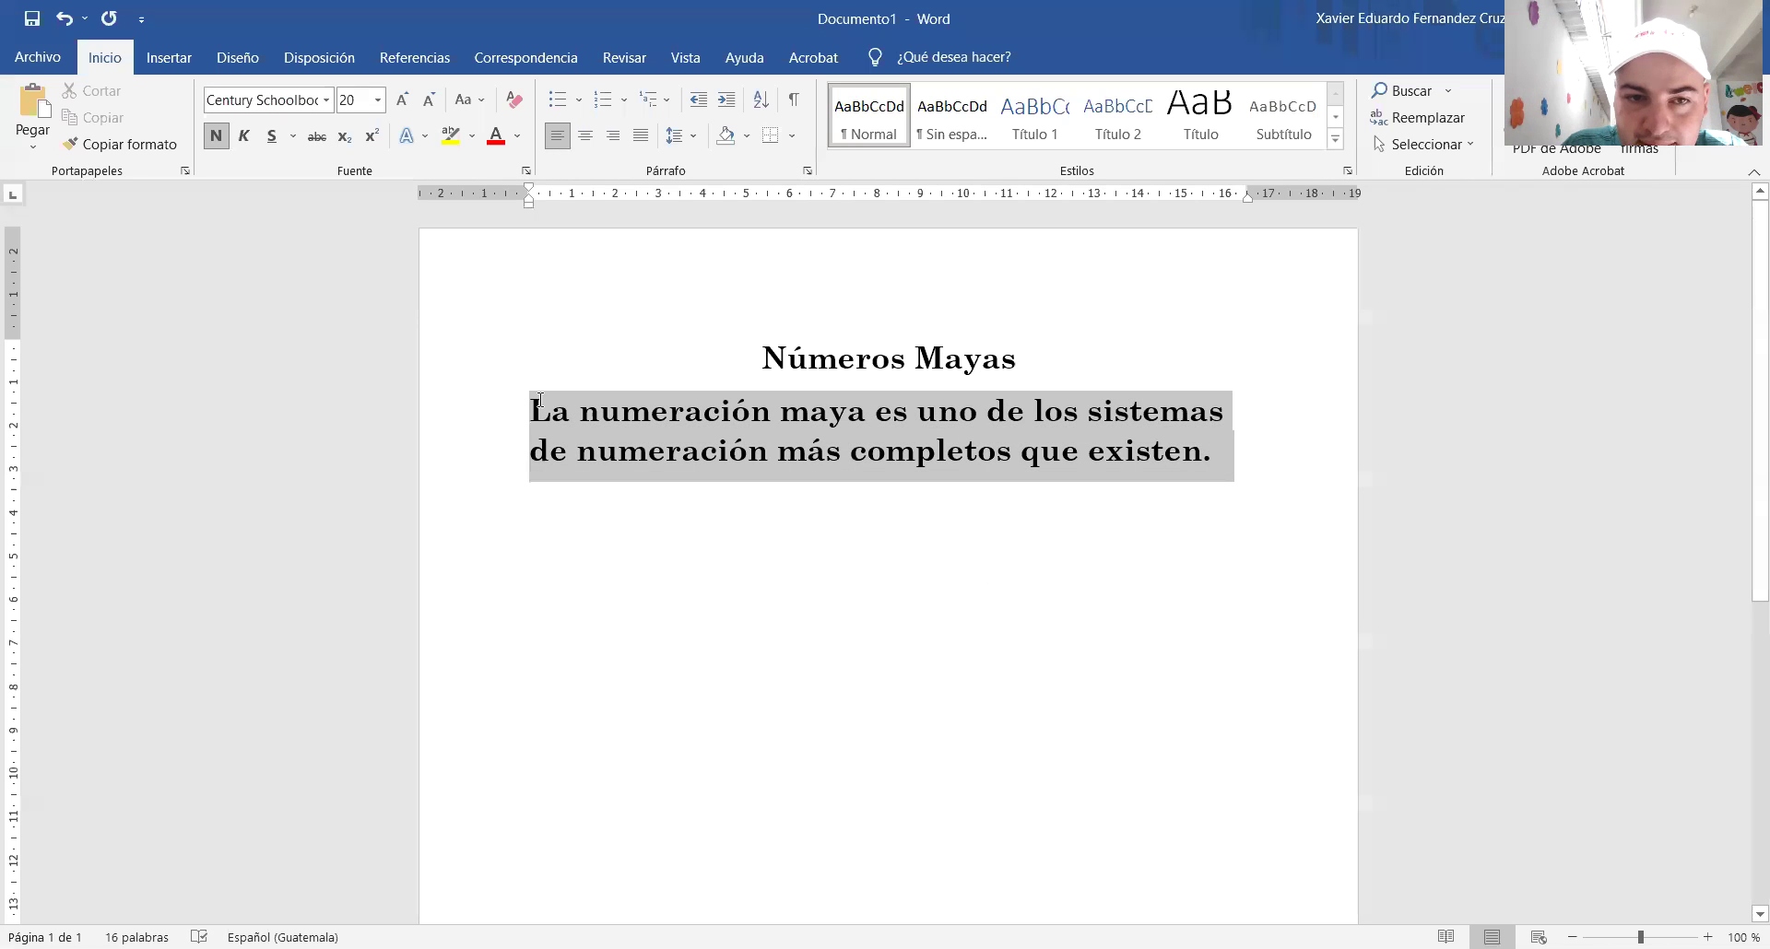
click(215, 135)
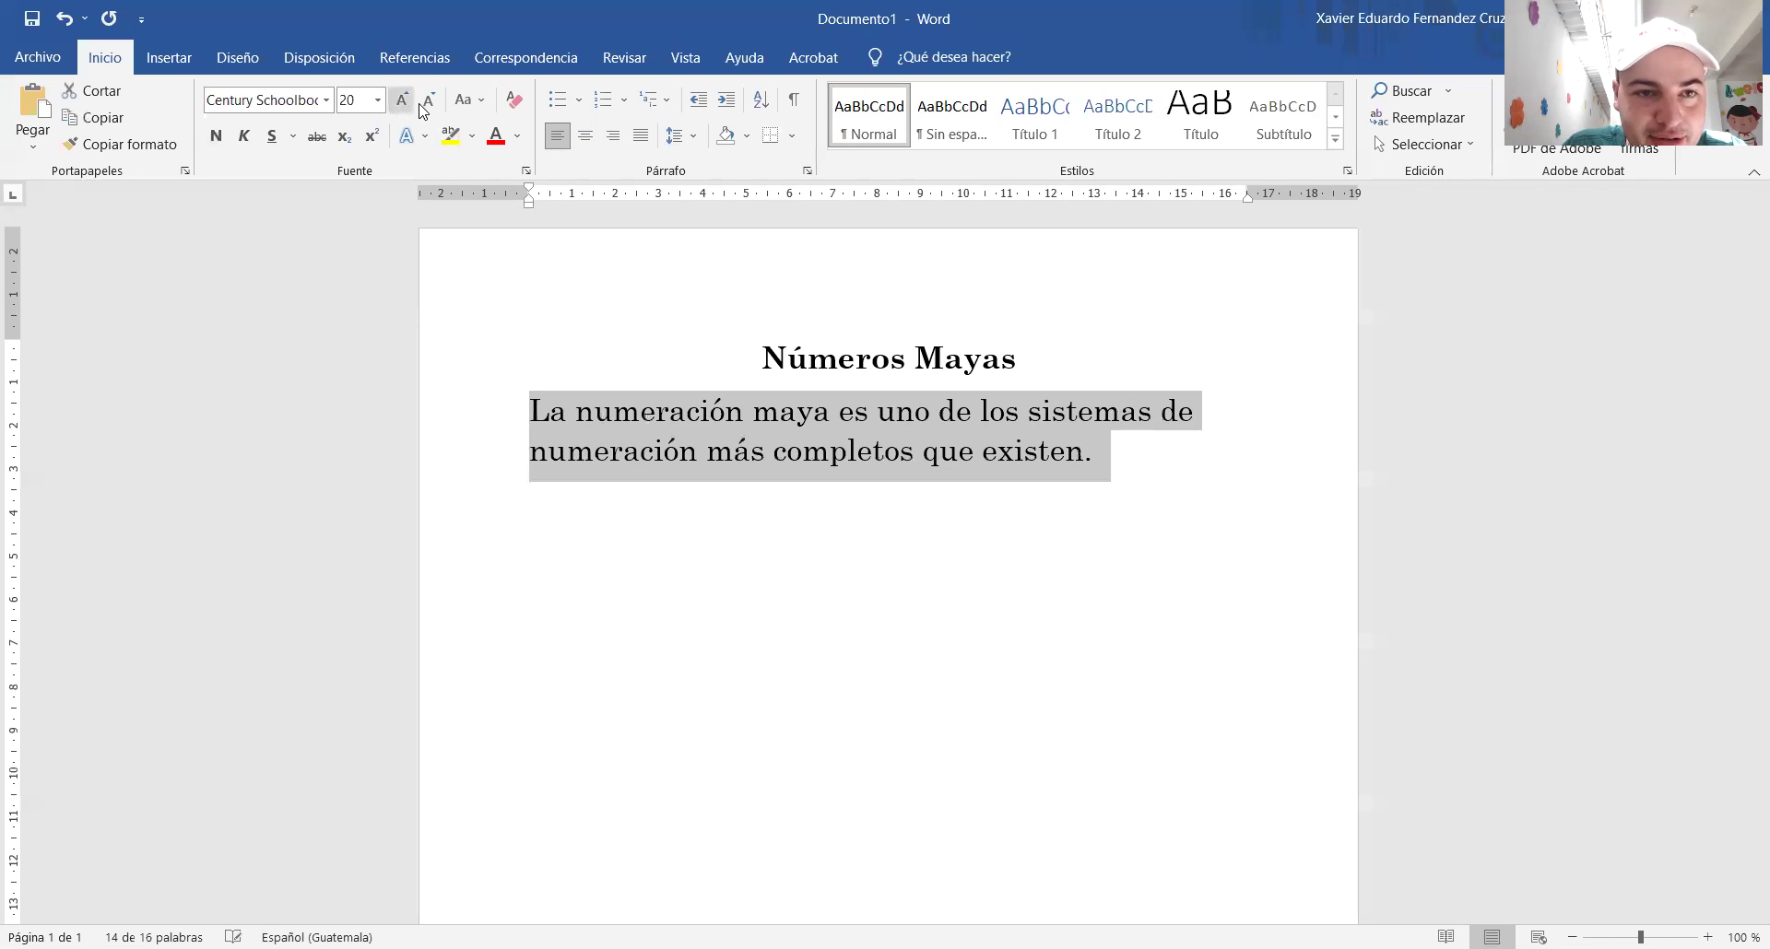
click(1152, 465)
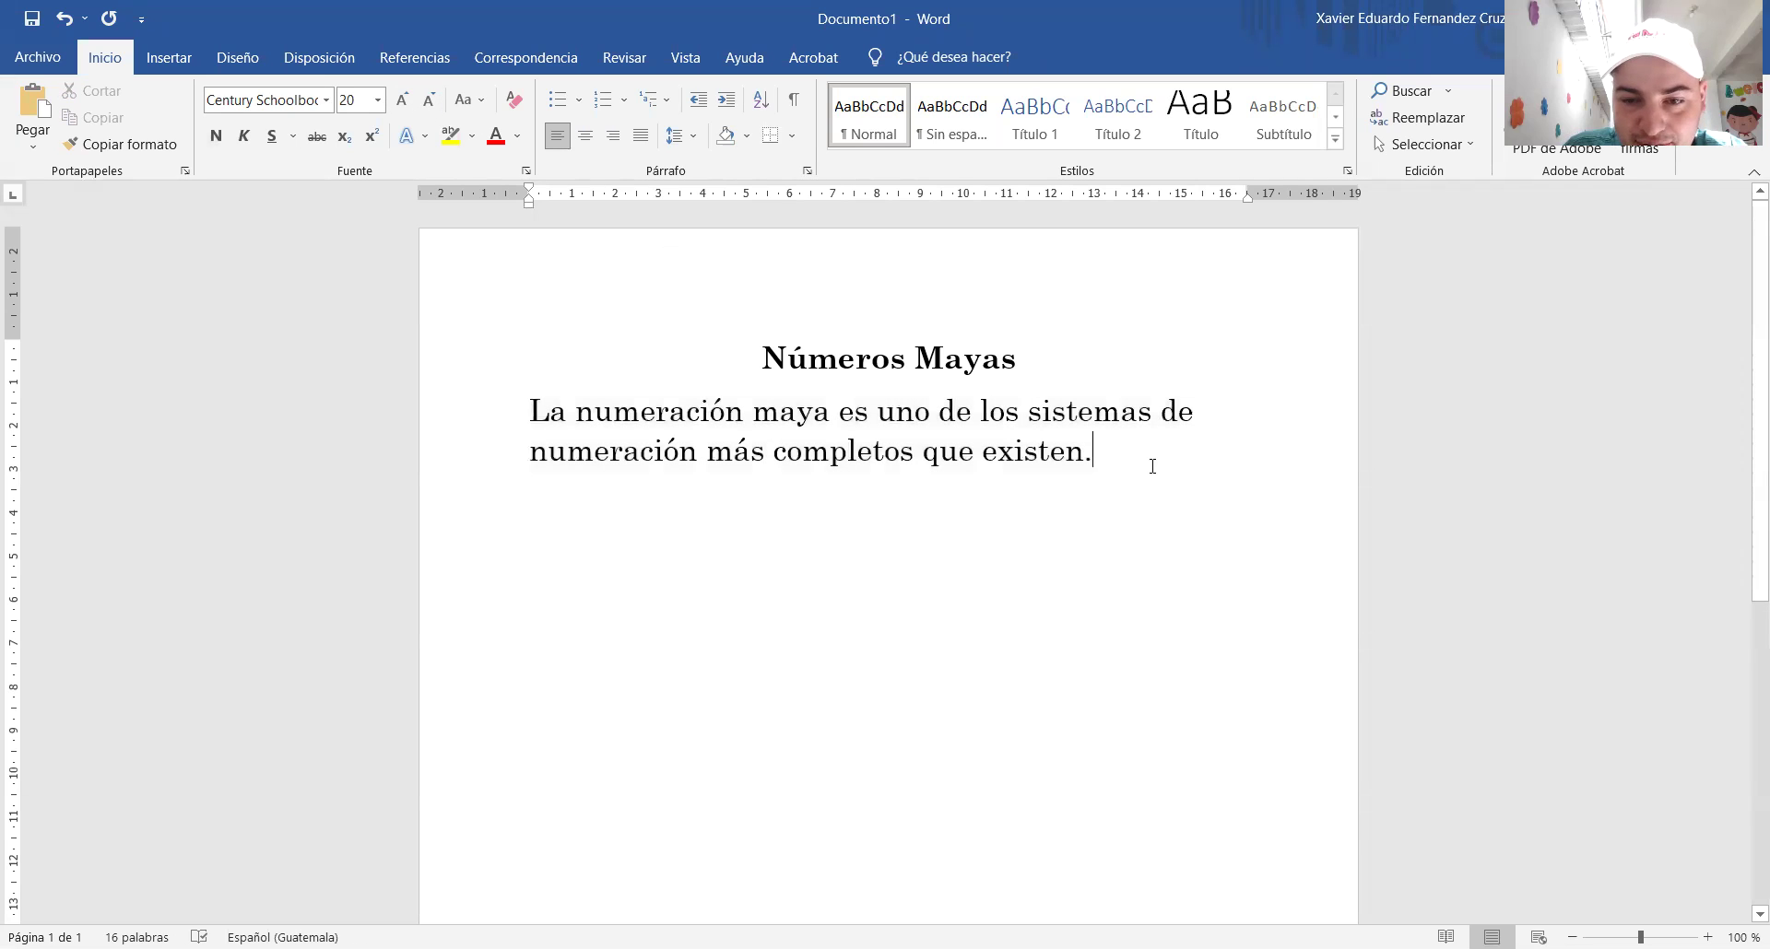
text( Es )
text(un sistema de )
text(numeracu)
Finish the sentence as 'Es un sistema de numeración posicional.', correcting 'posición', then add a new line.
key(BackSpace)
text(ión posición)
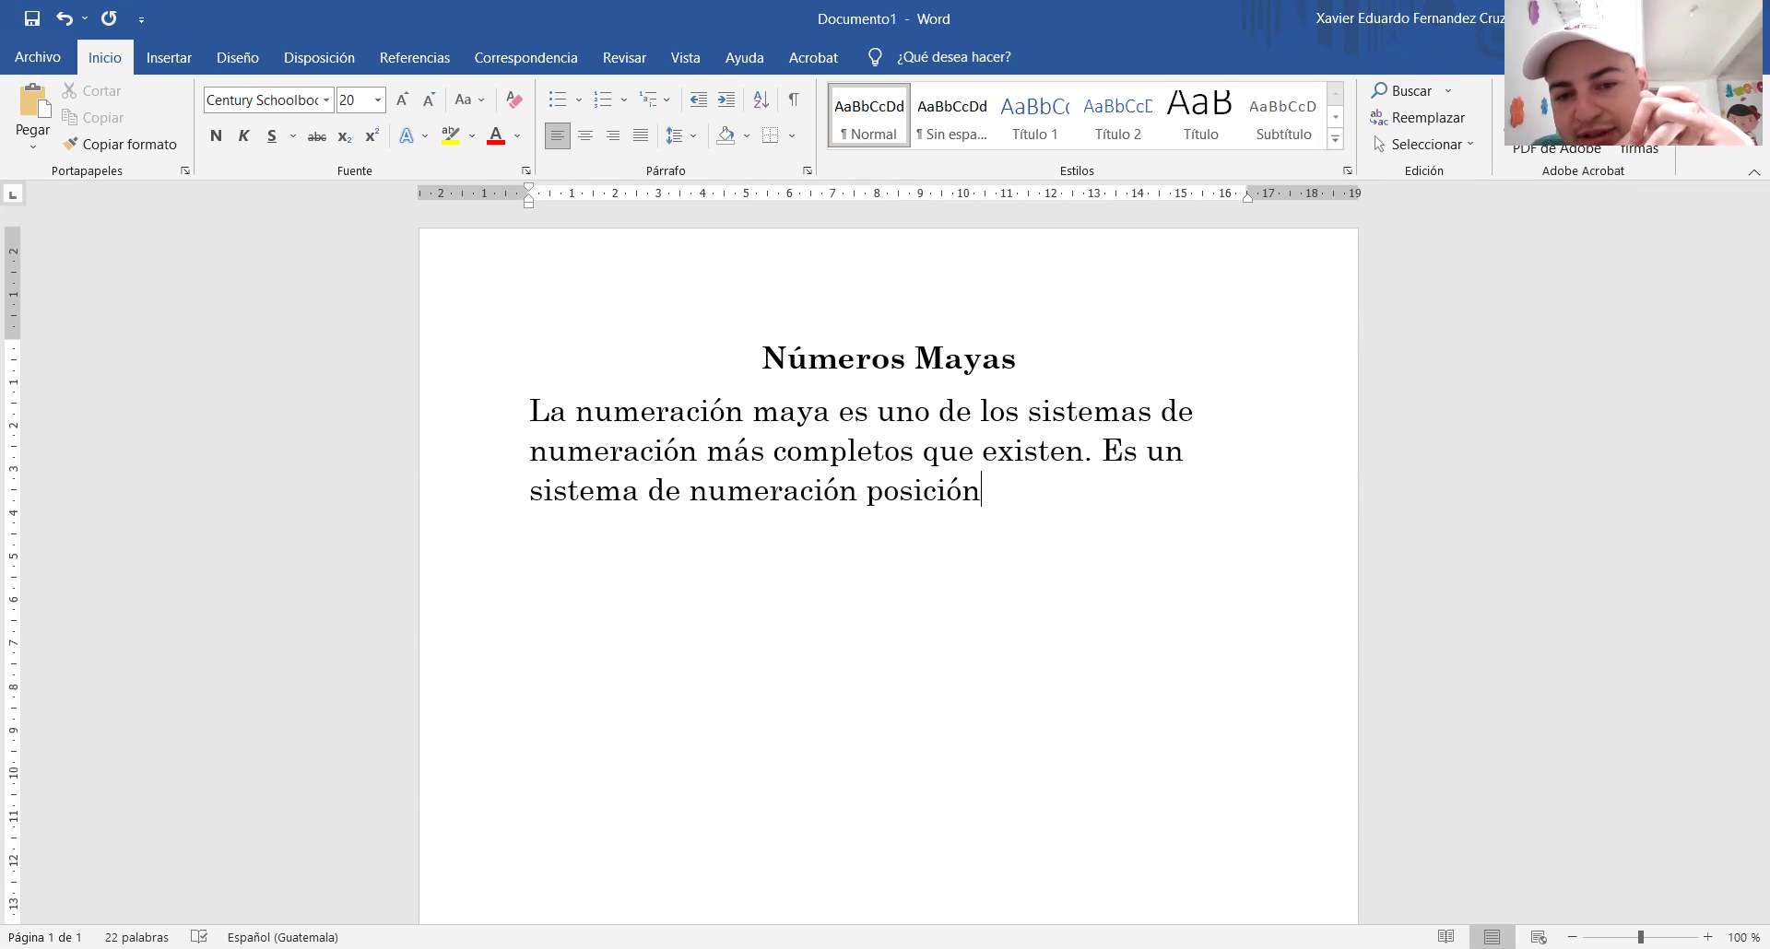
key(BackSpace)
key(BackSpace)
key(BackSpace)
text(ional)
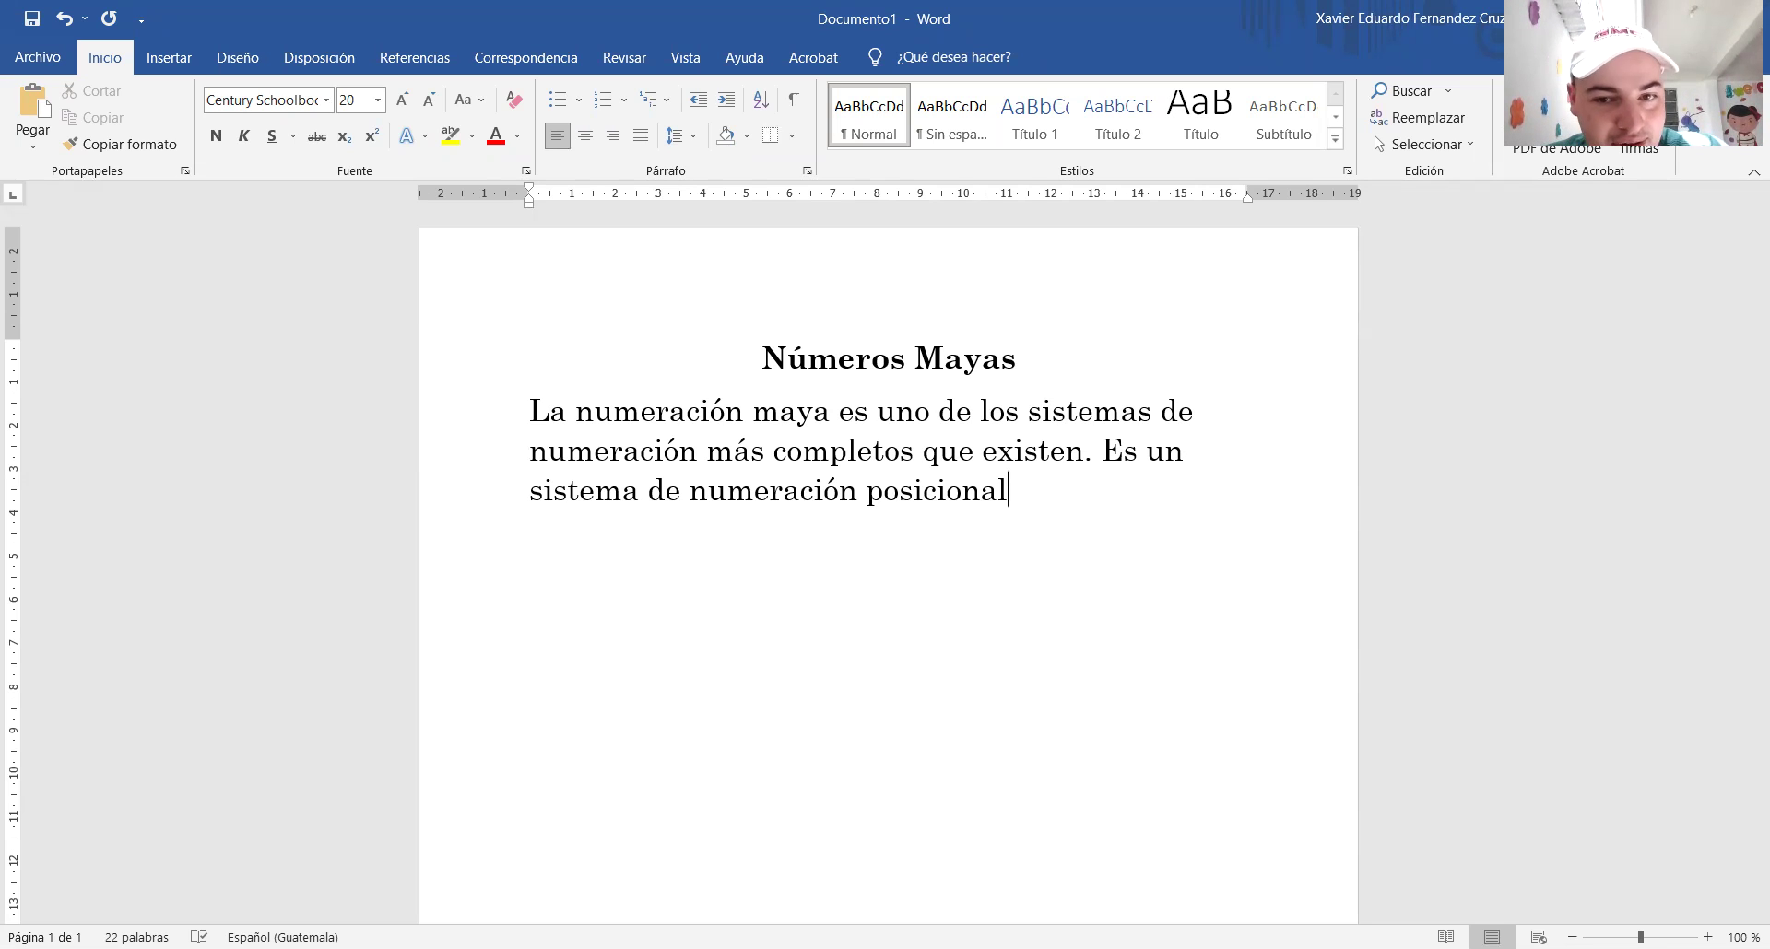
text(.)
key(Return)
key(Return)
text(1)
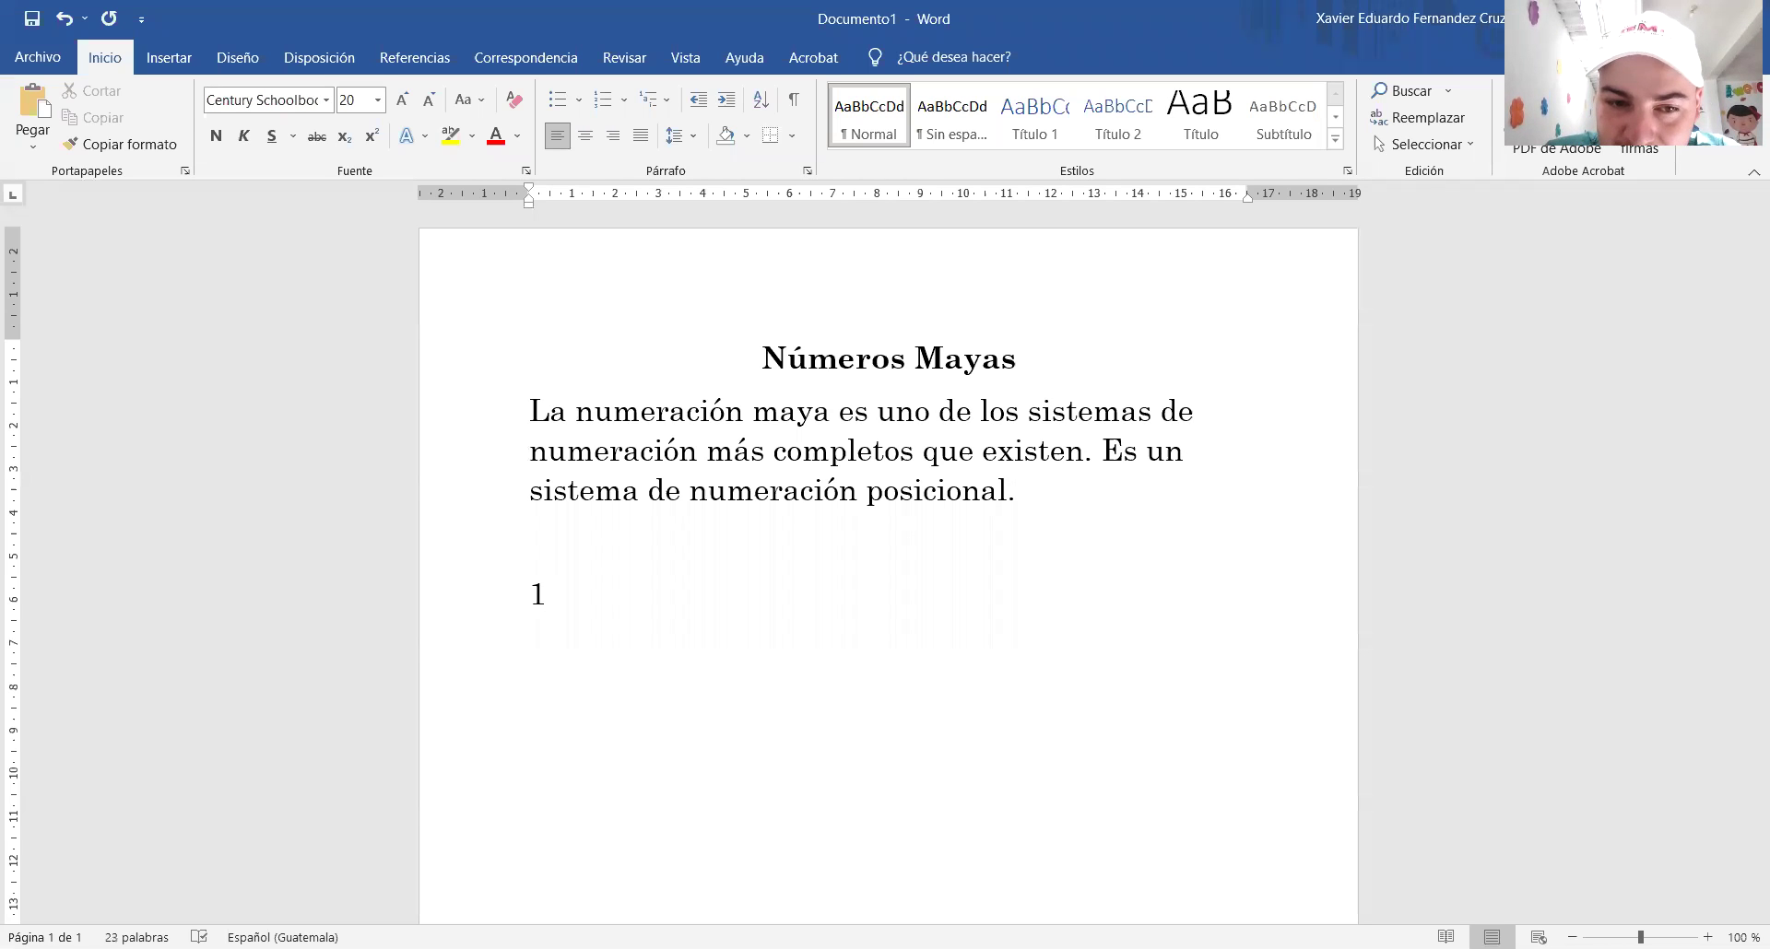
text(1)
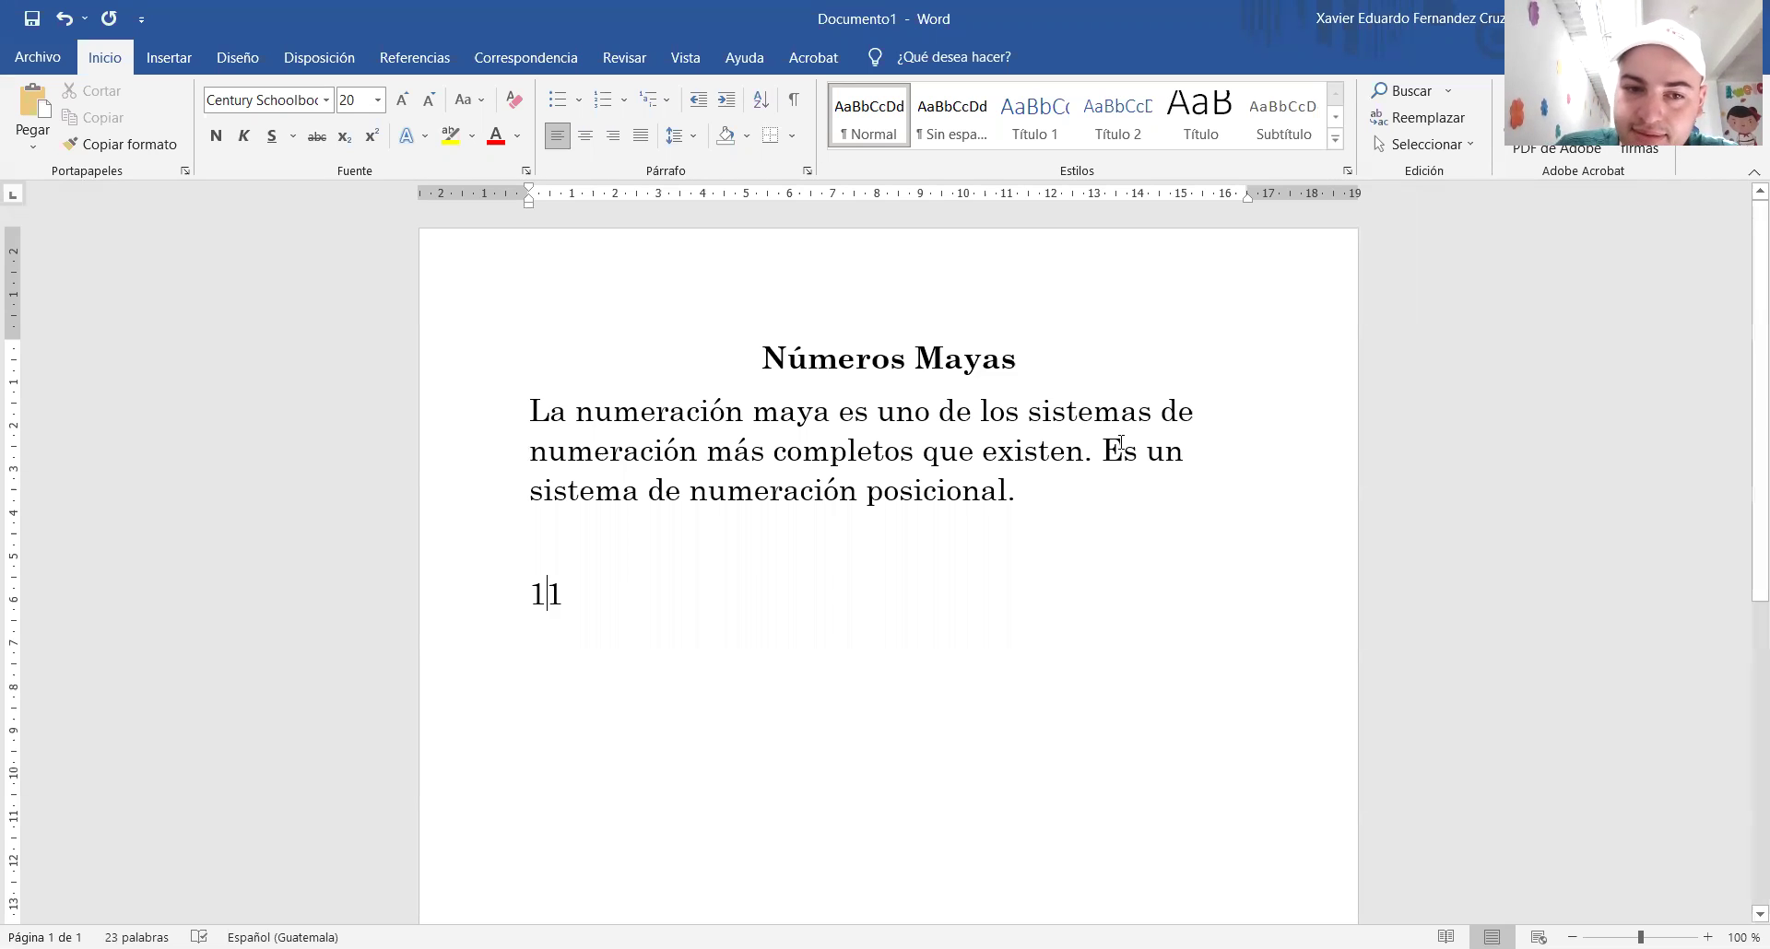
drag(548, 594, 564, 594)
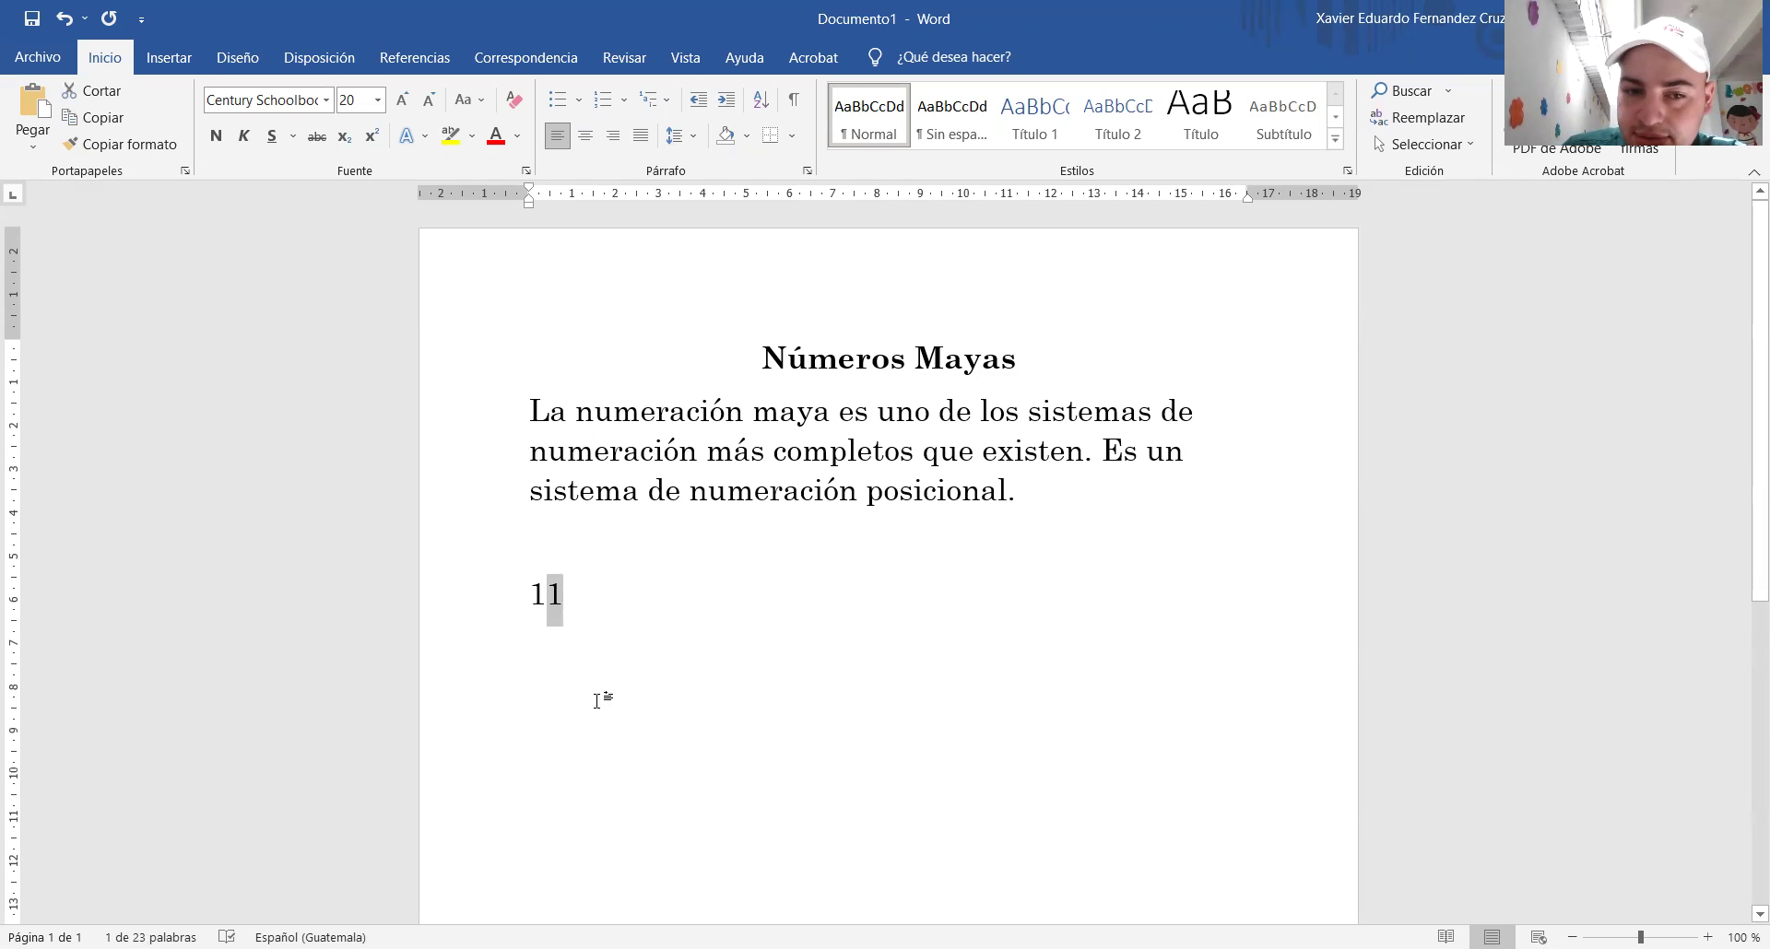
drag(540, 580, 521, 587)
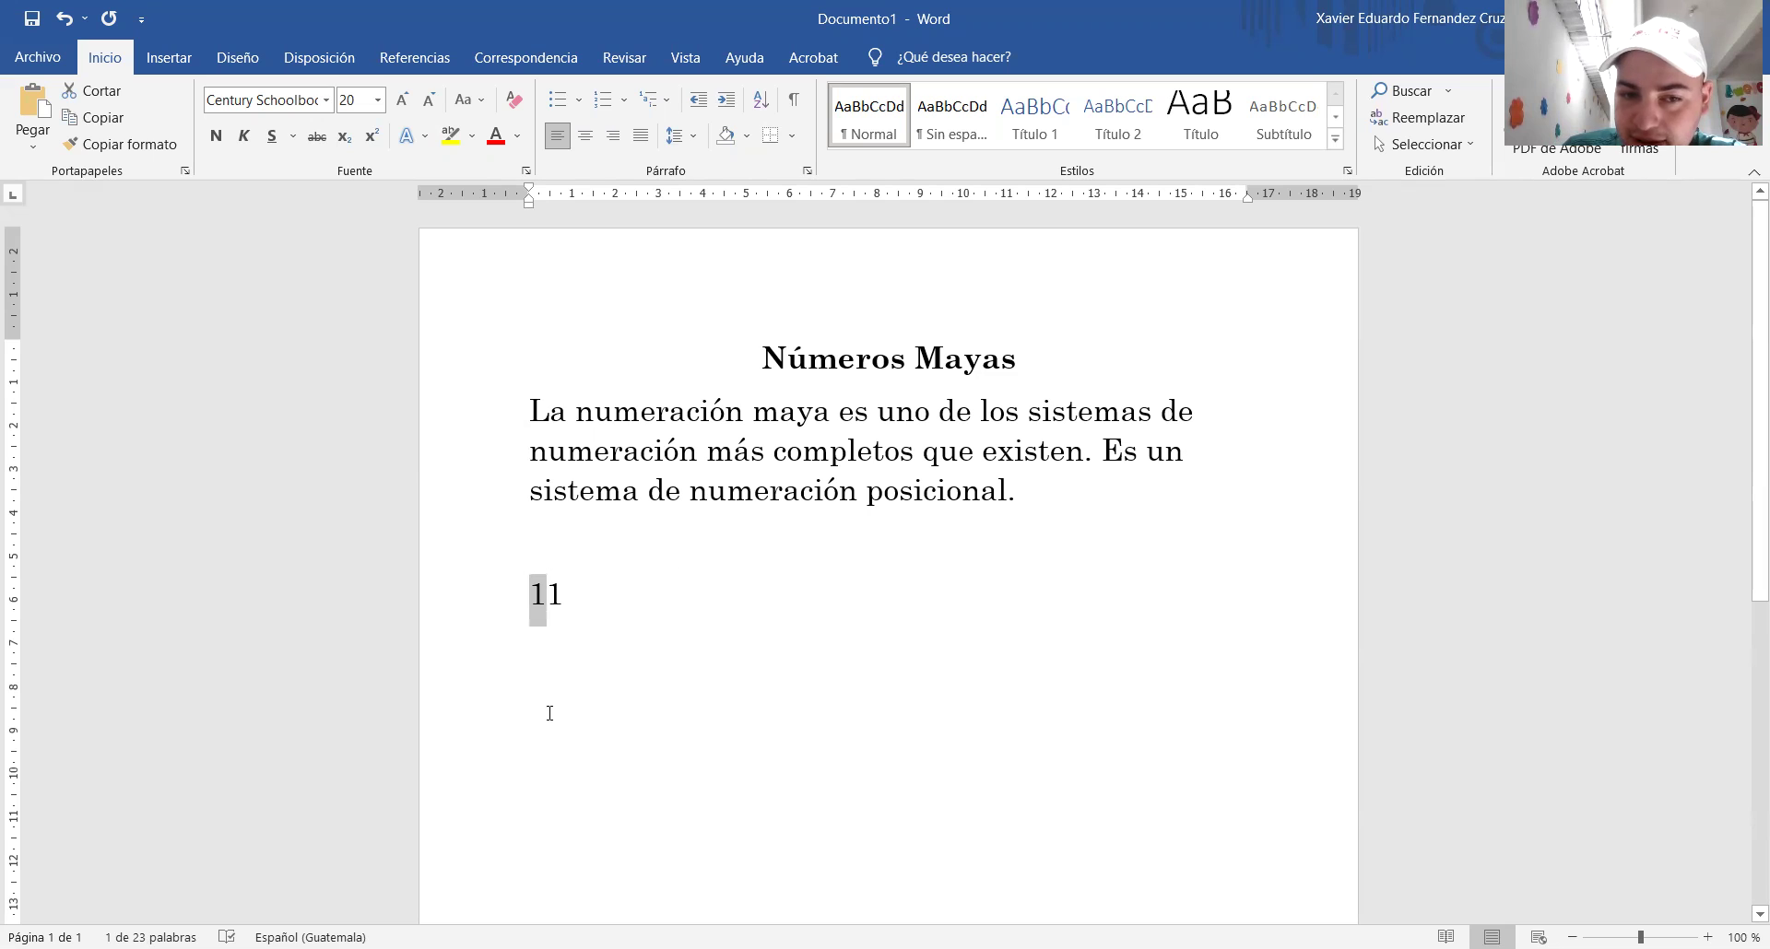
click(533, 592)
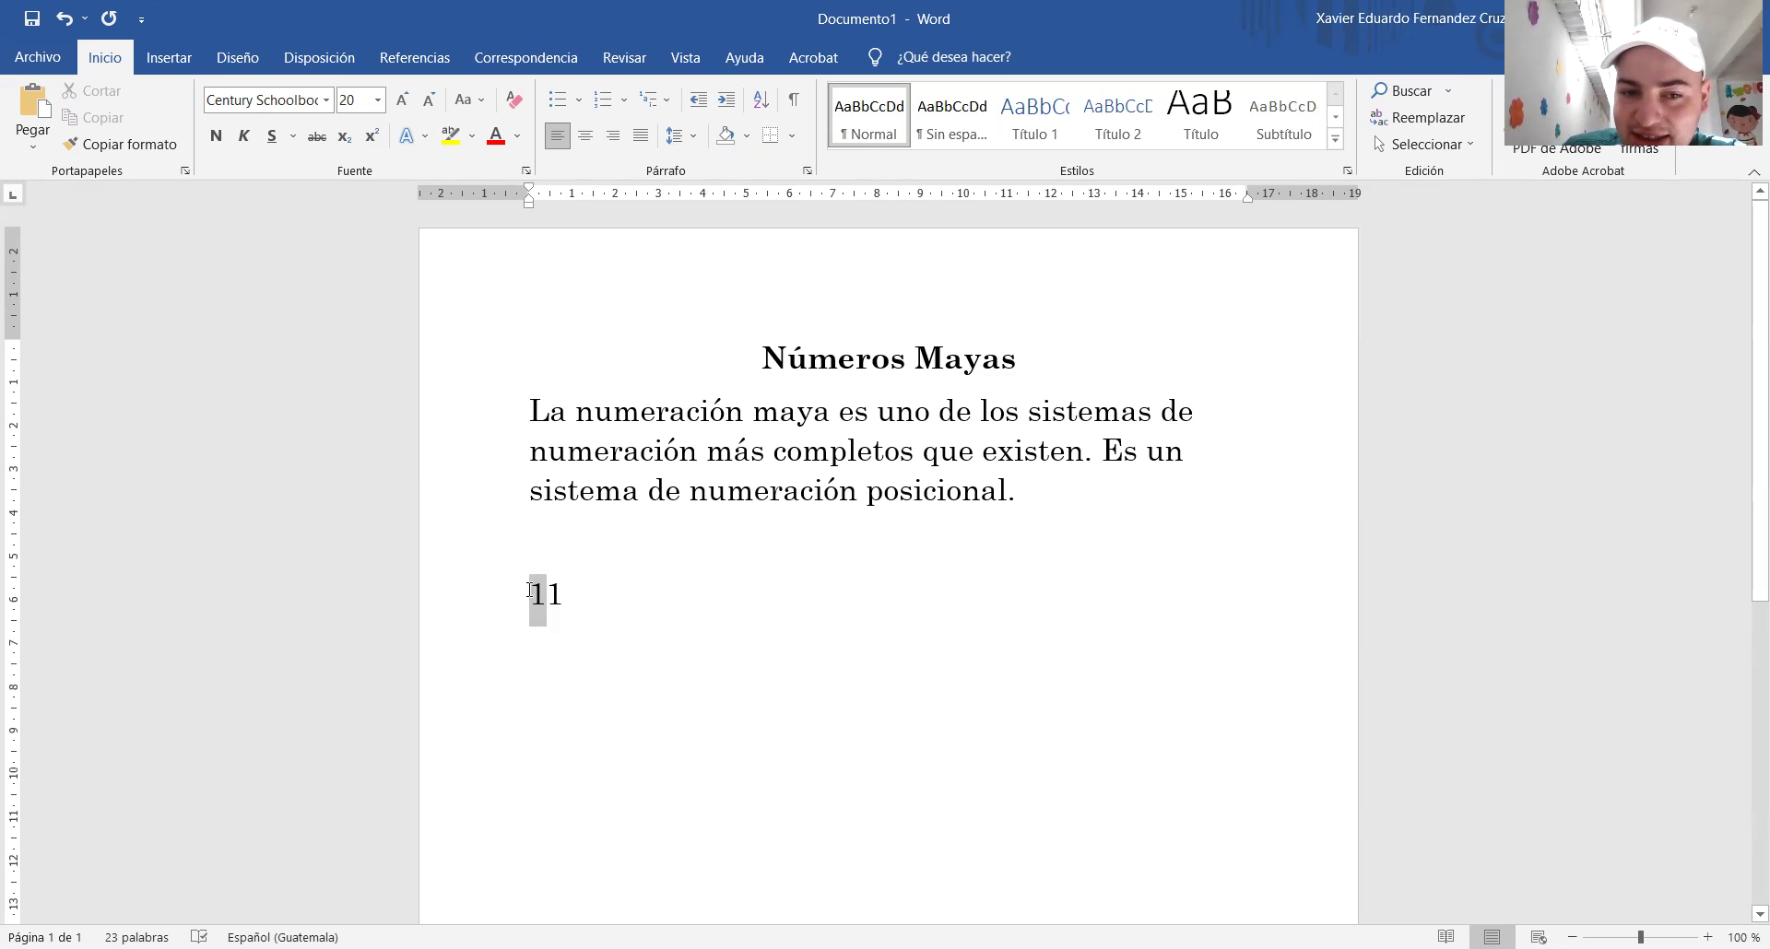
drag(532, 597, 532, 598)
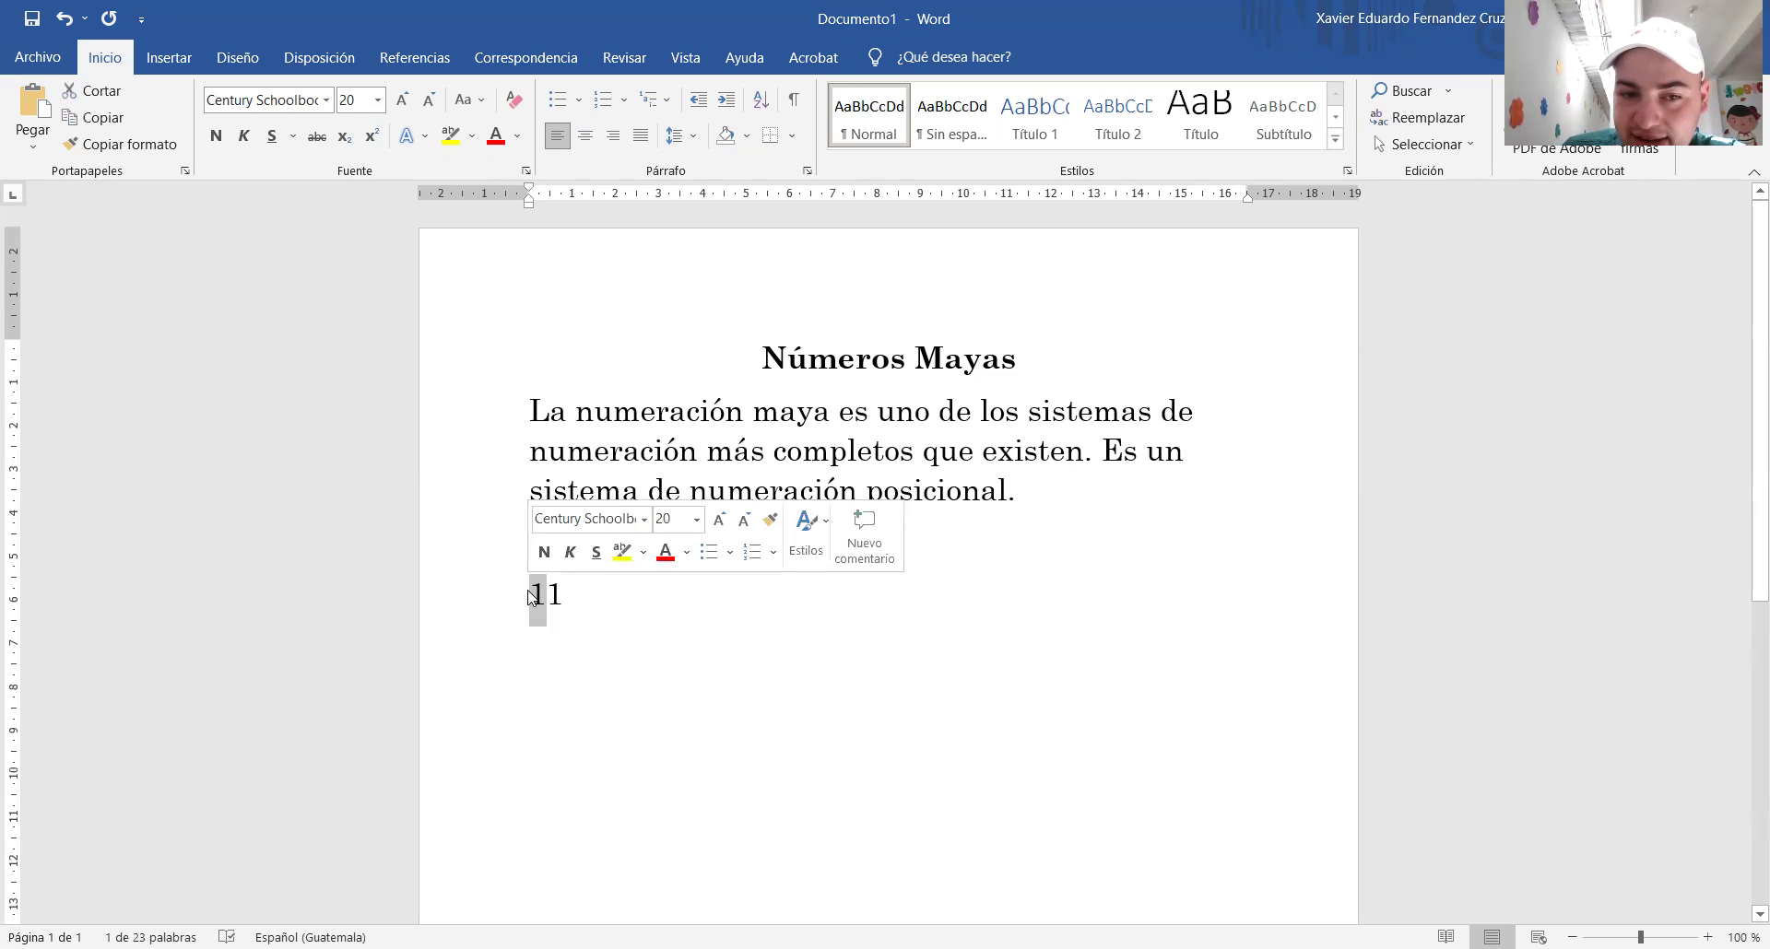
click(531, 597)
text(1)
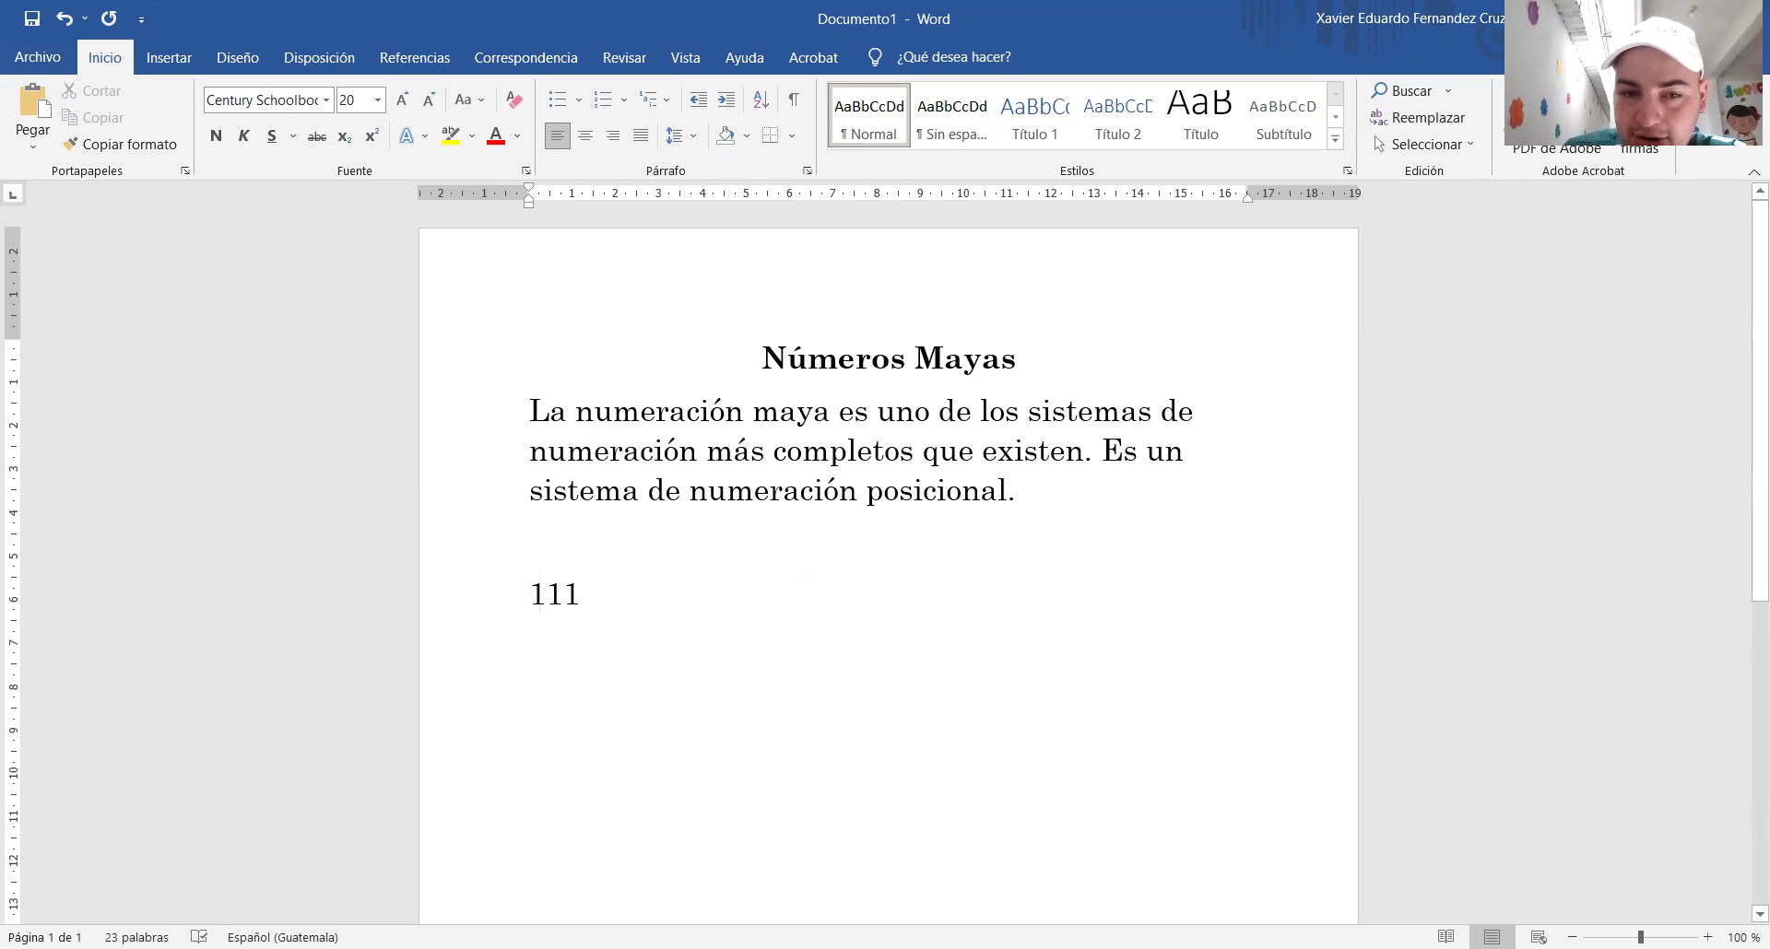
drag(548, 593, 529, 595)
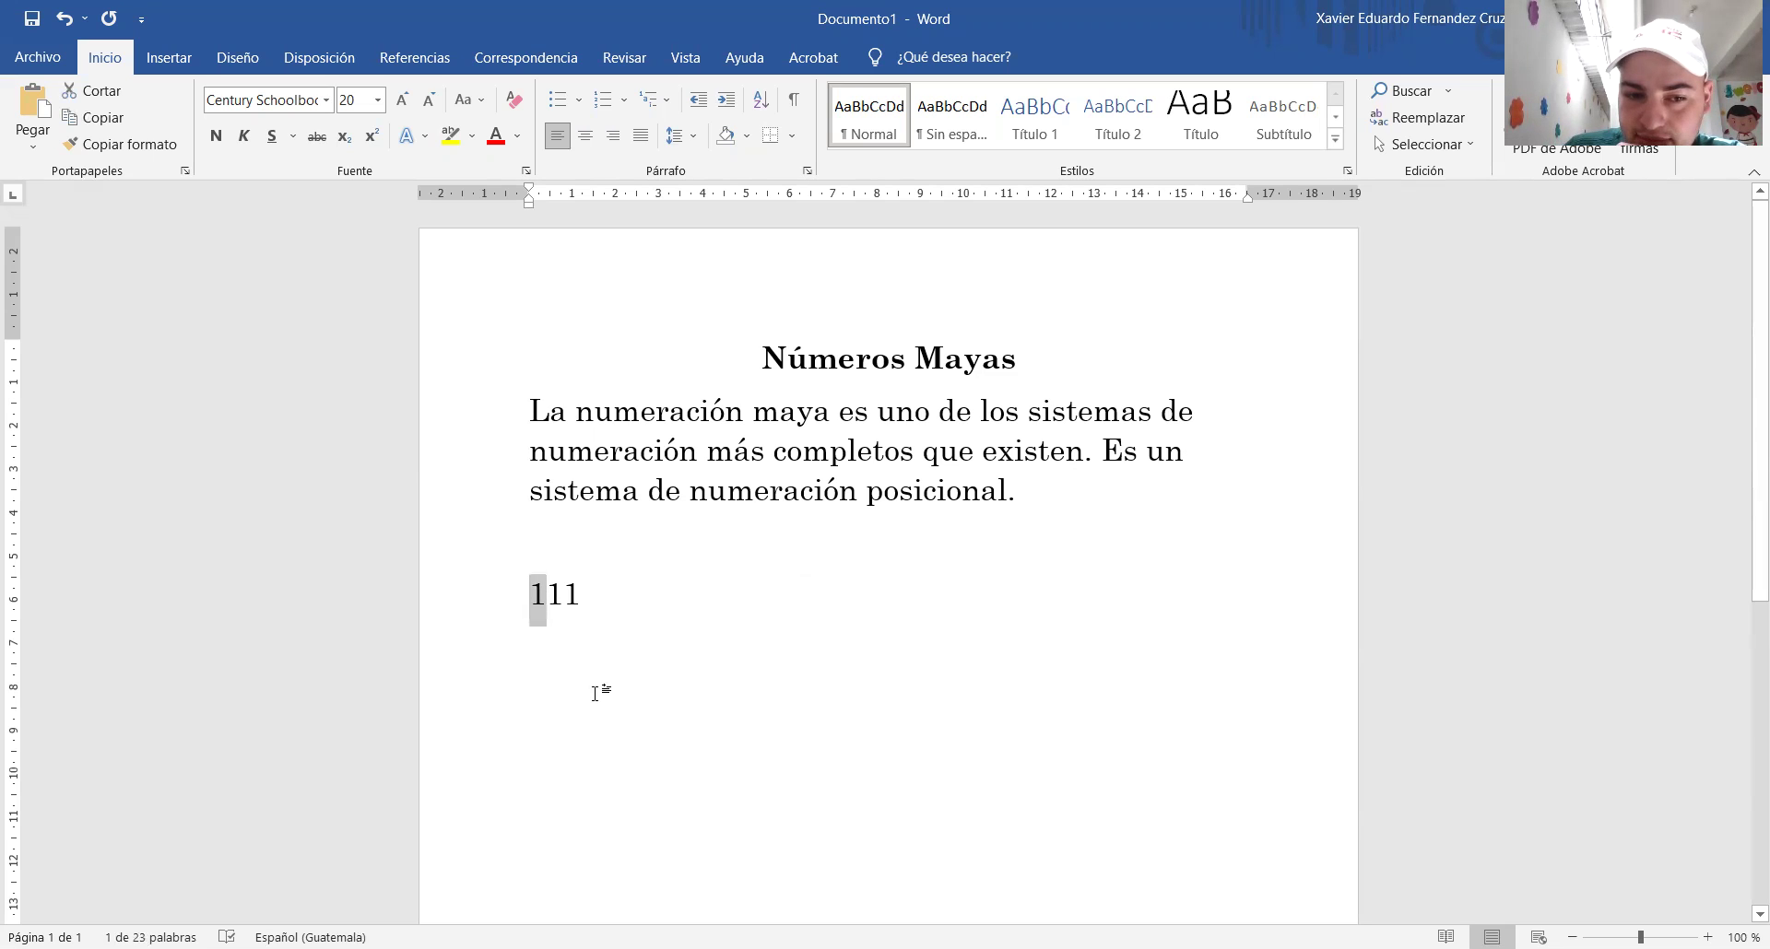
click(532, 597)
text(1)
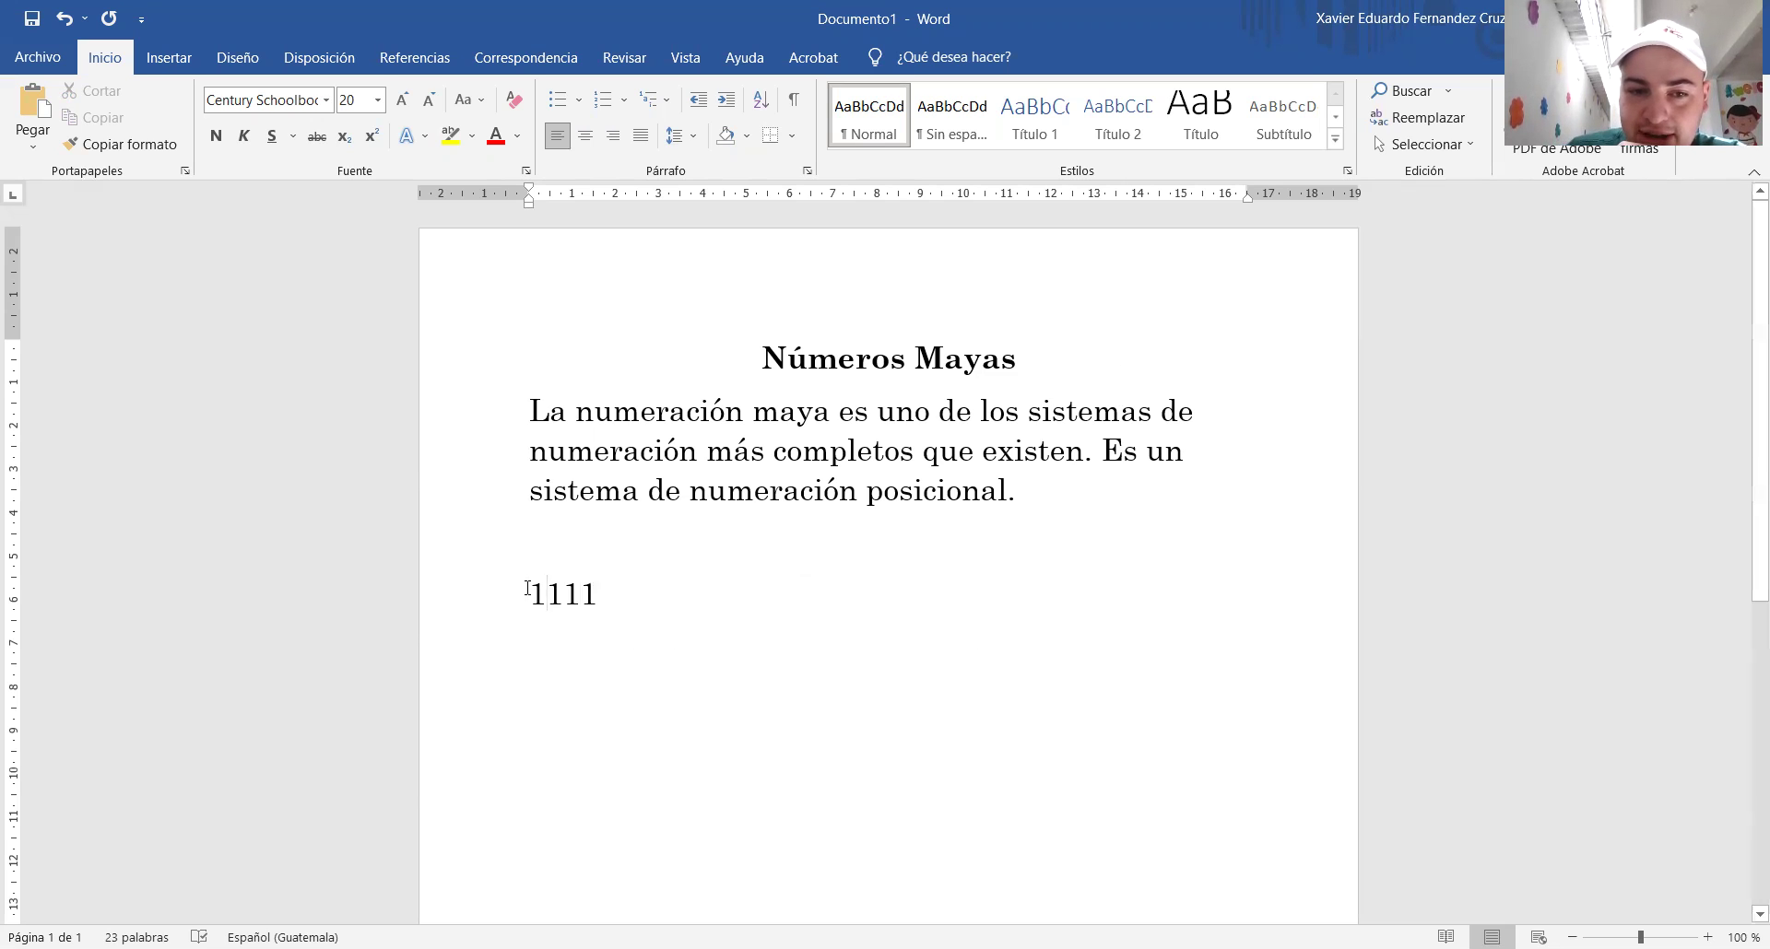
drag(544, 593, 532, 591)
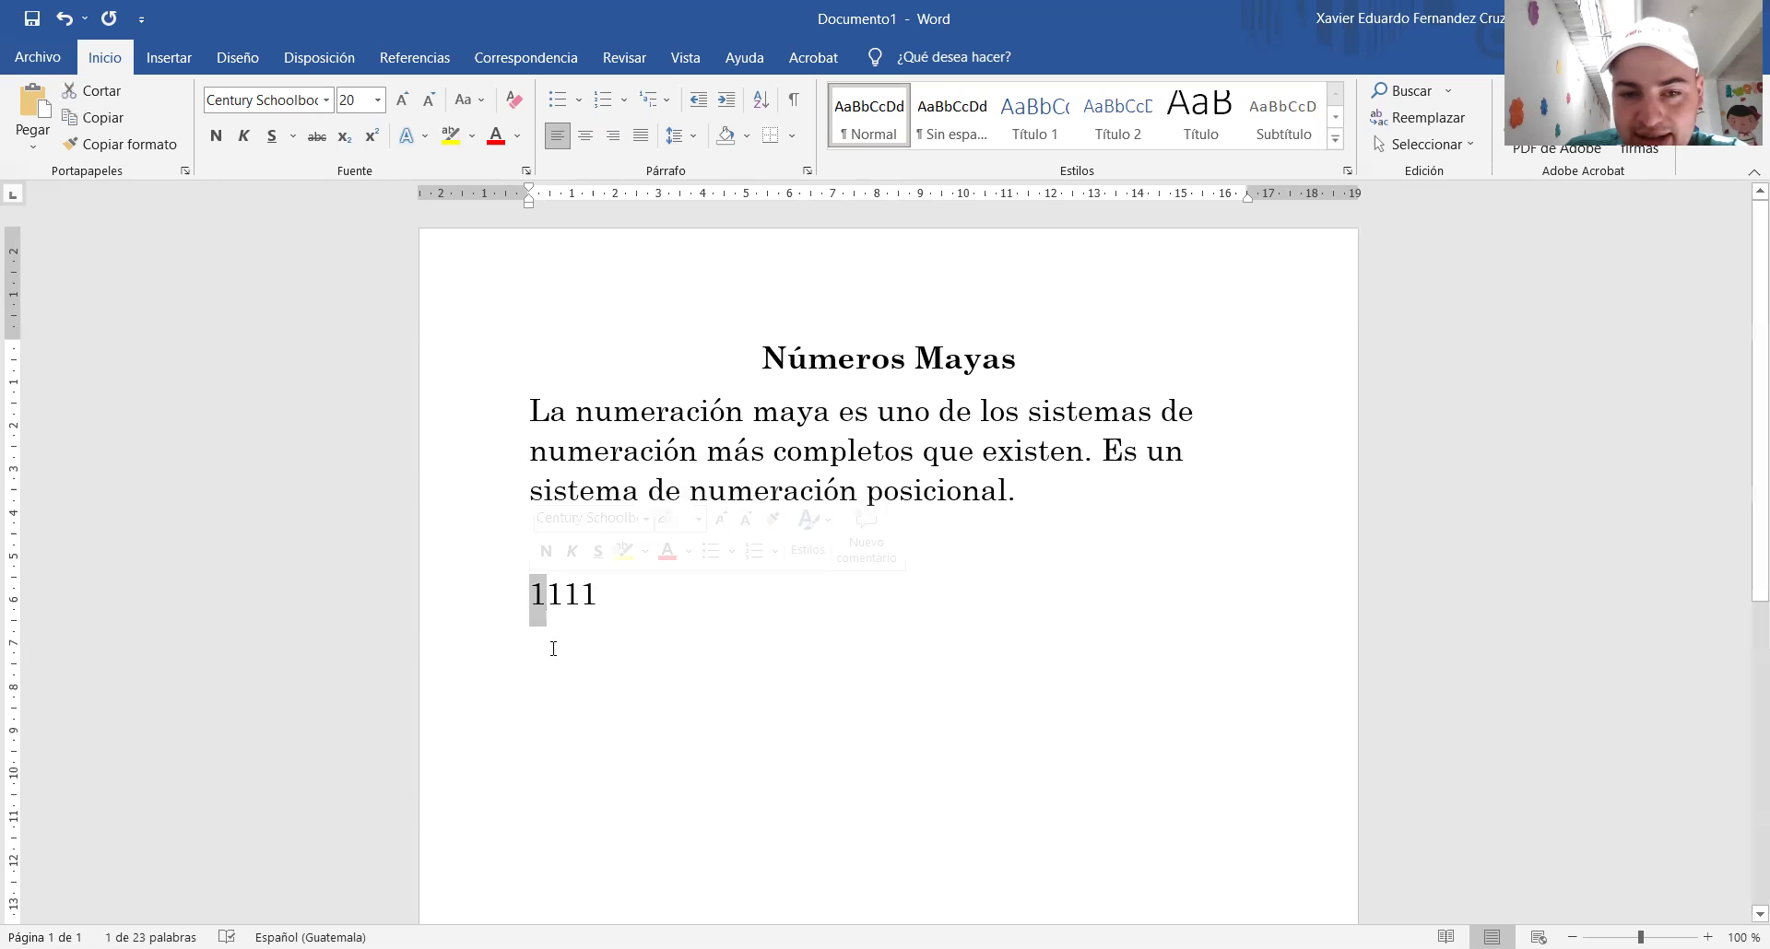
click(603, 598)
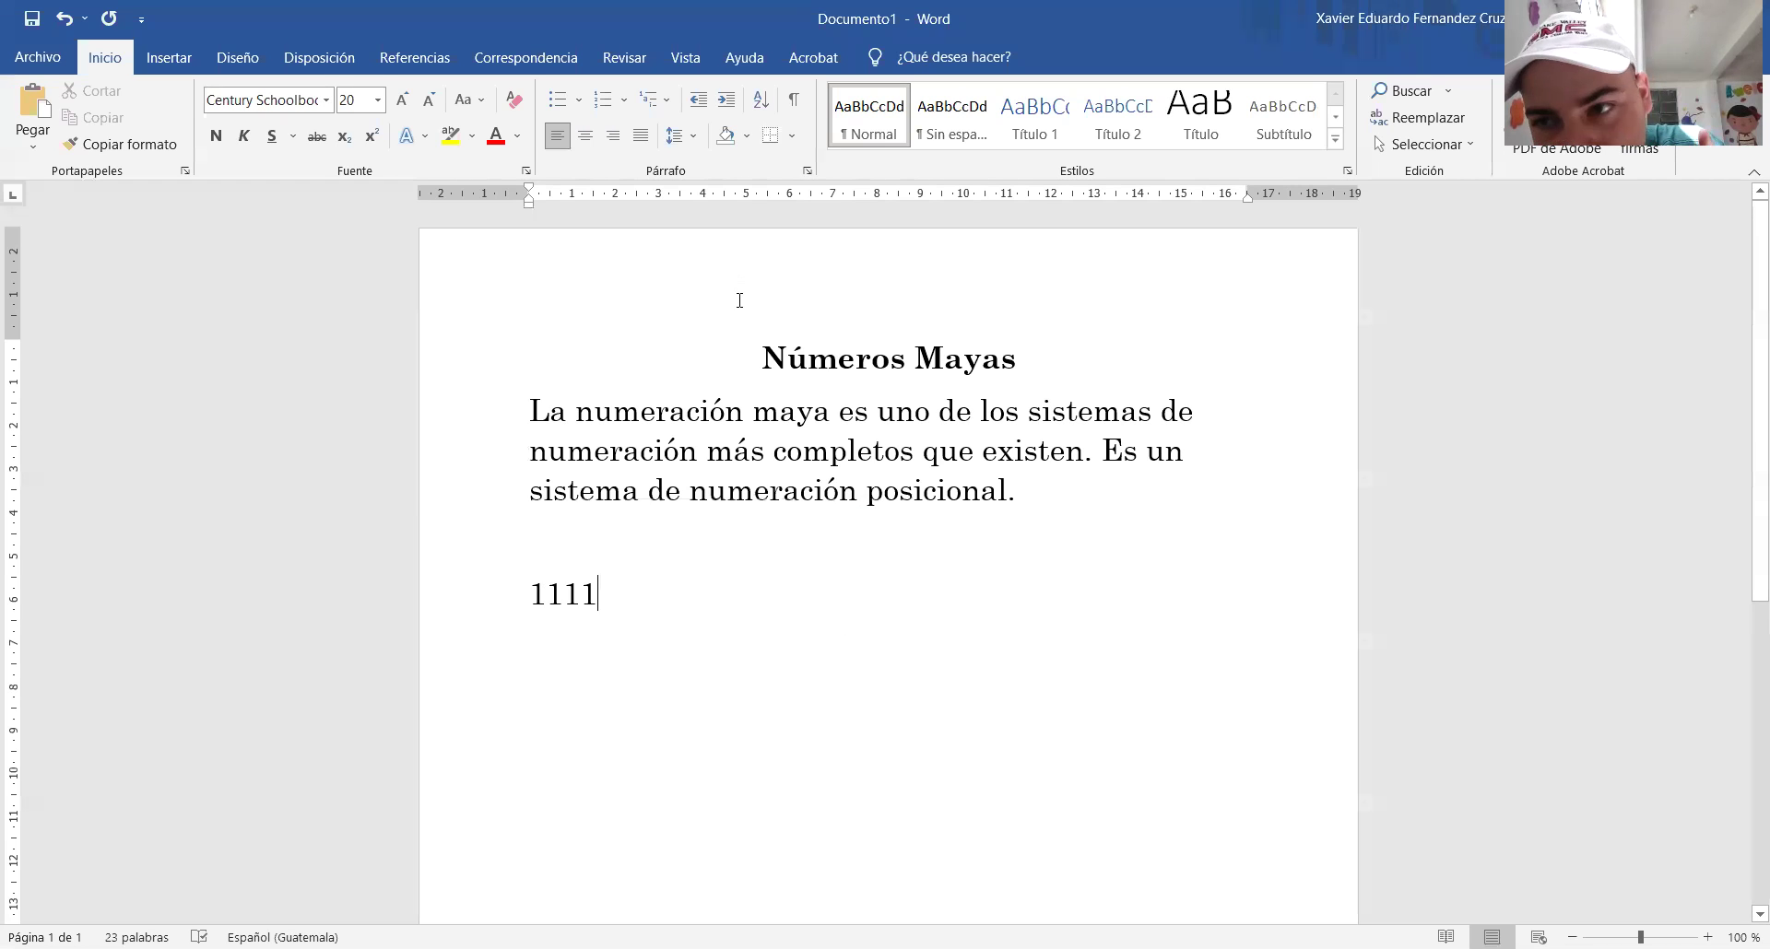
drag(1015, 495, 894, 501)
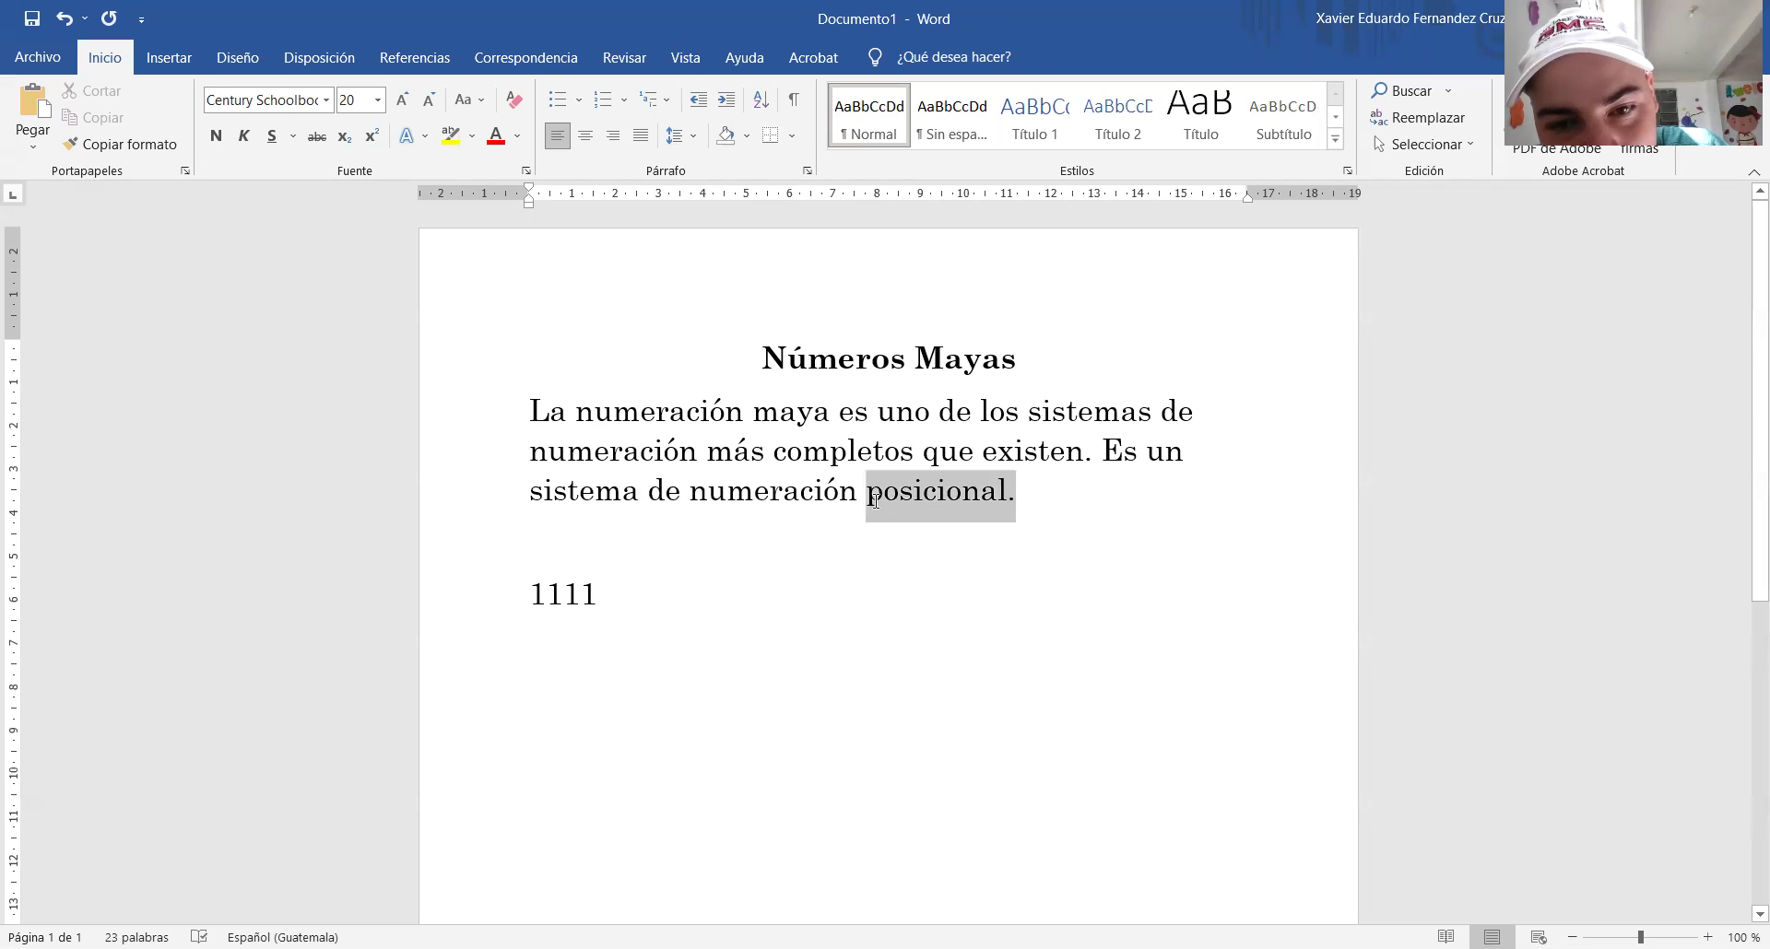
drag(582, 597, 539, 604)
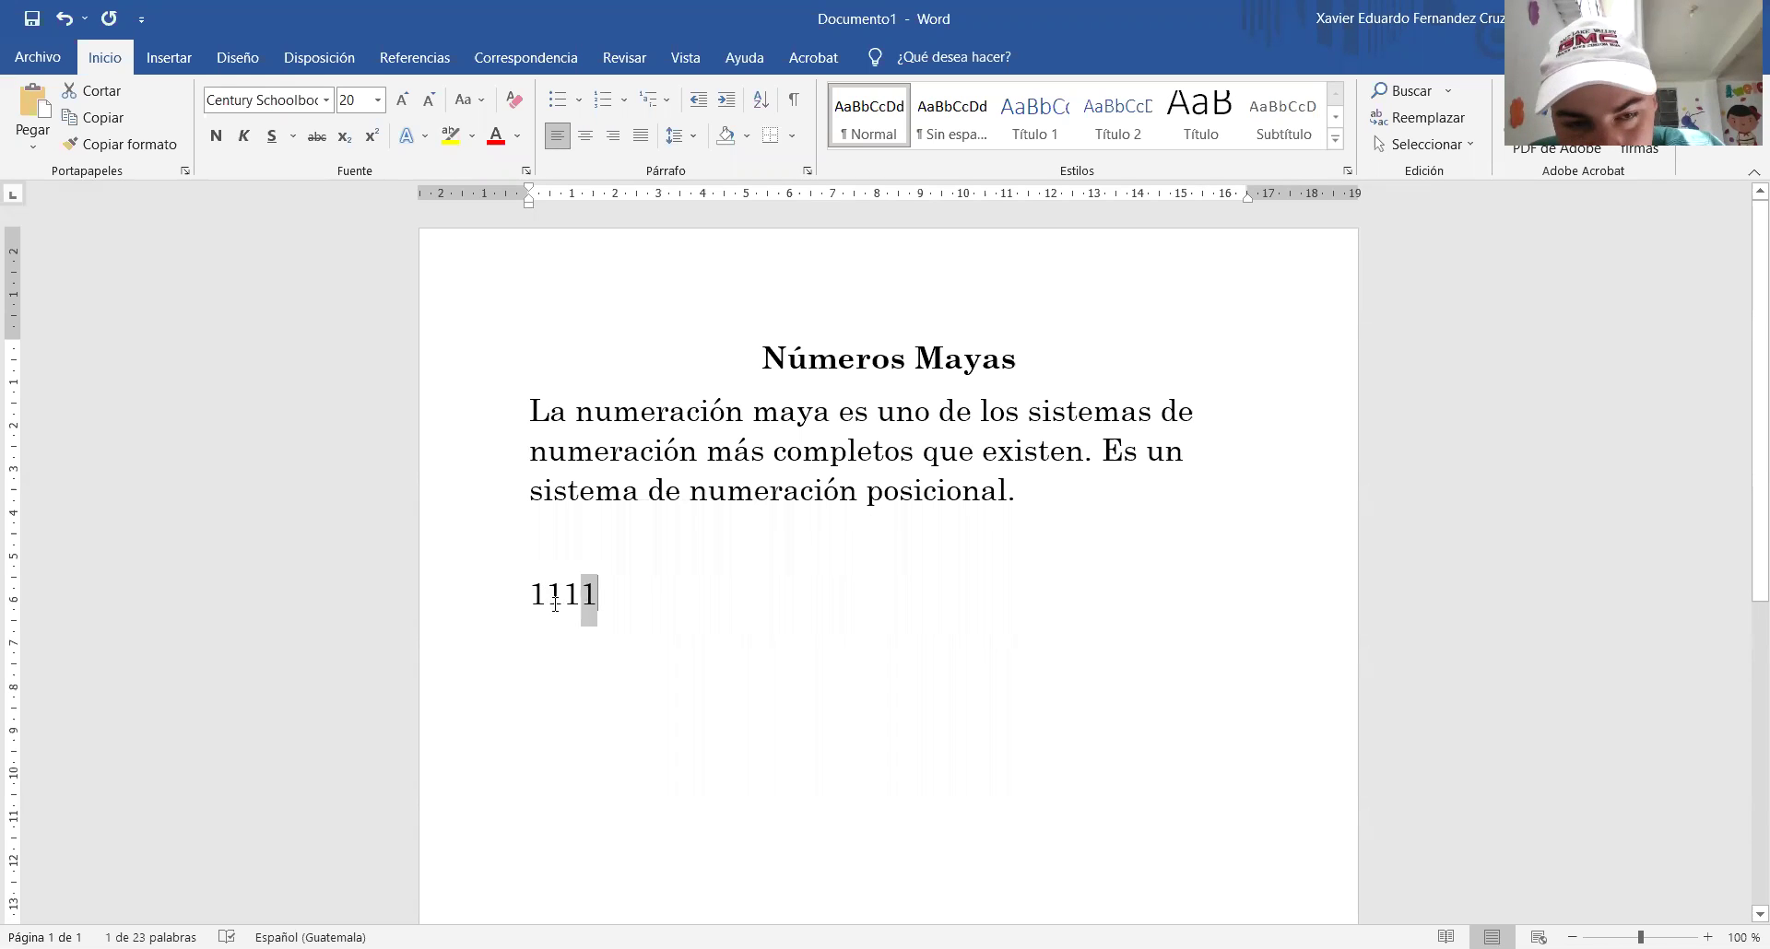
key(BackSpace)
key(BackSpace)
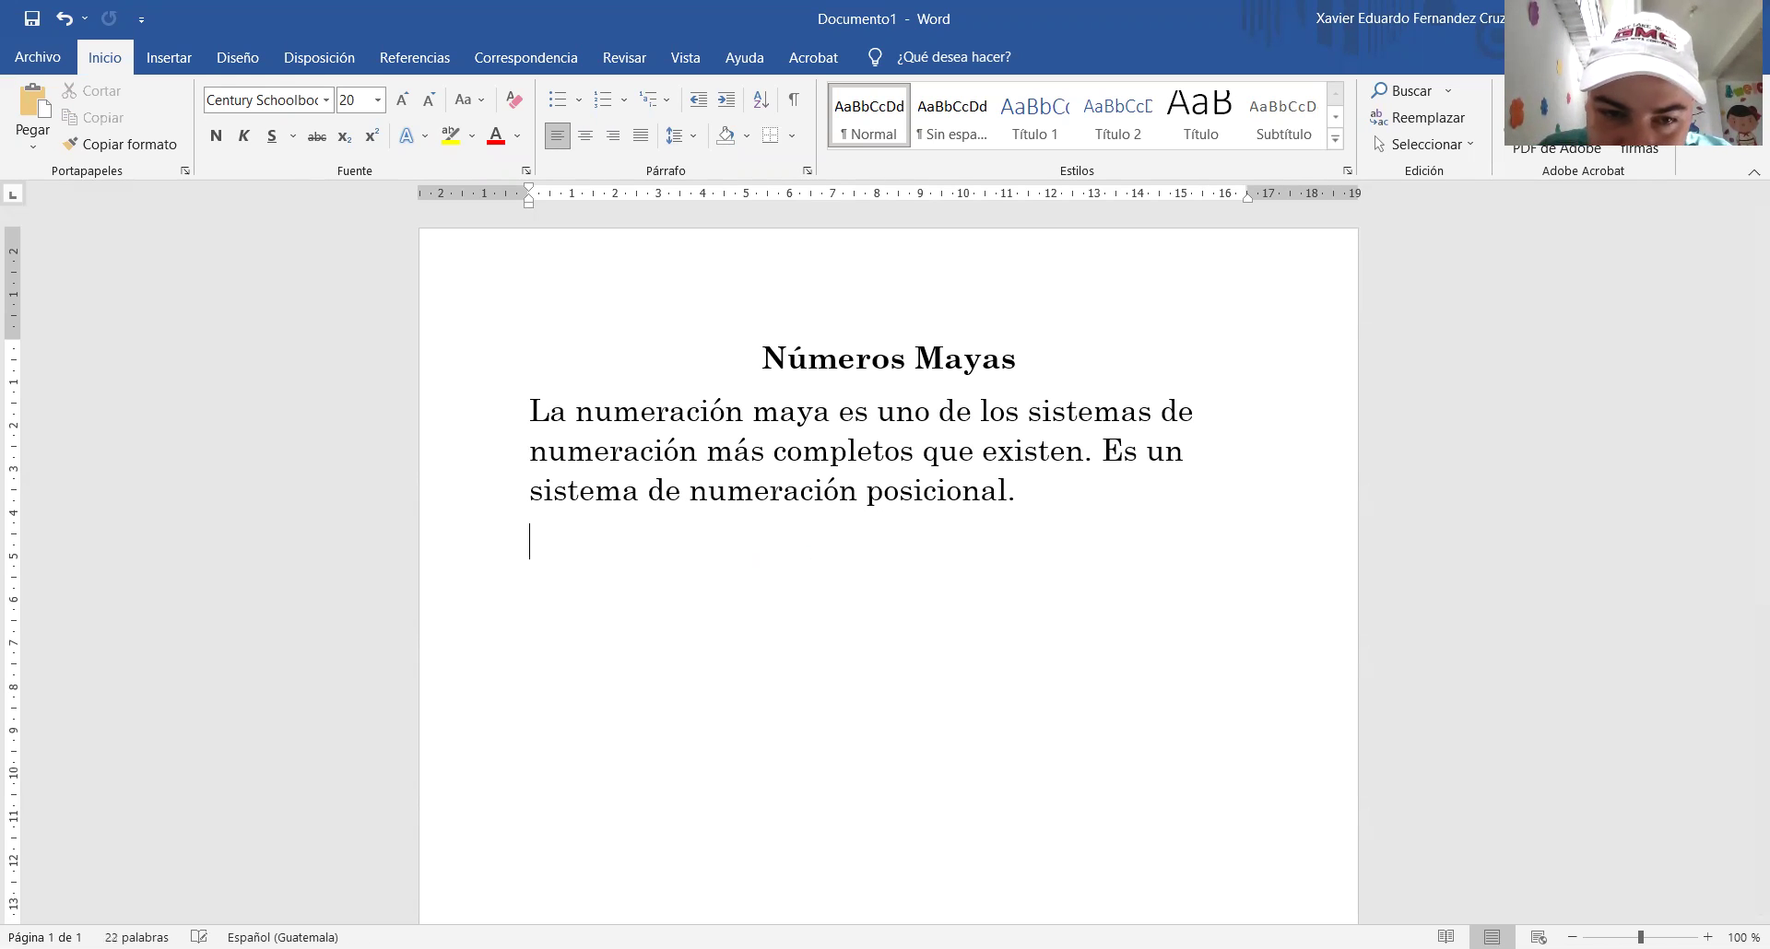
text(t)
Remove the stray line and letter, then add 'También se dice que es vigesimal, por que la base de este sistema es el número 20.'.
key(Return)
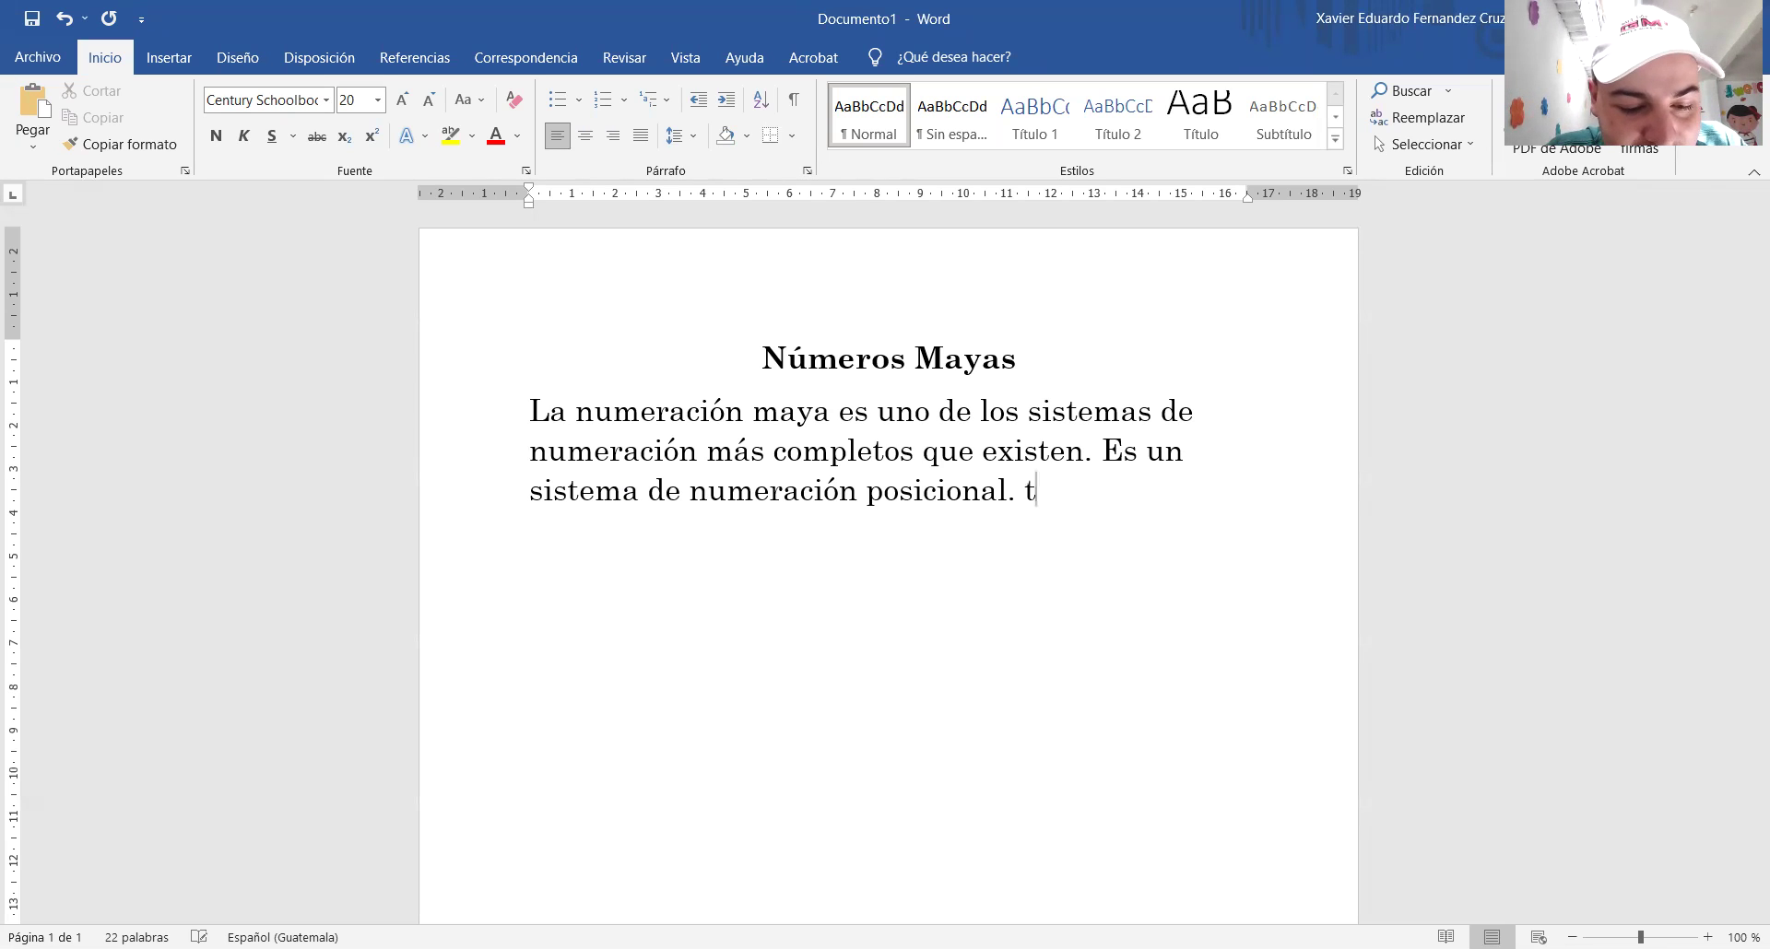
key(BackSpace)
text(También se dice que es vigesimal, )
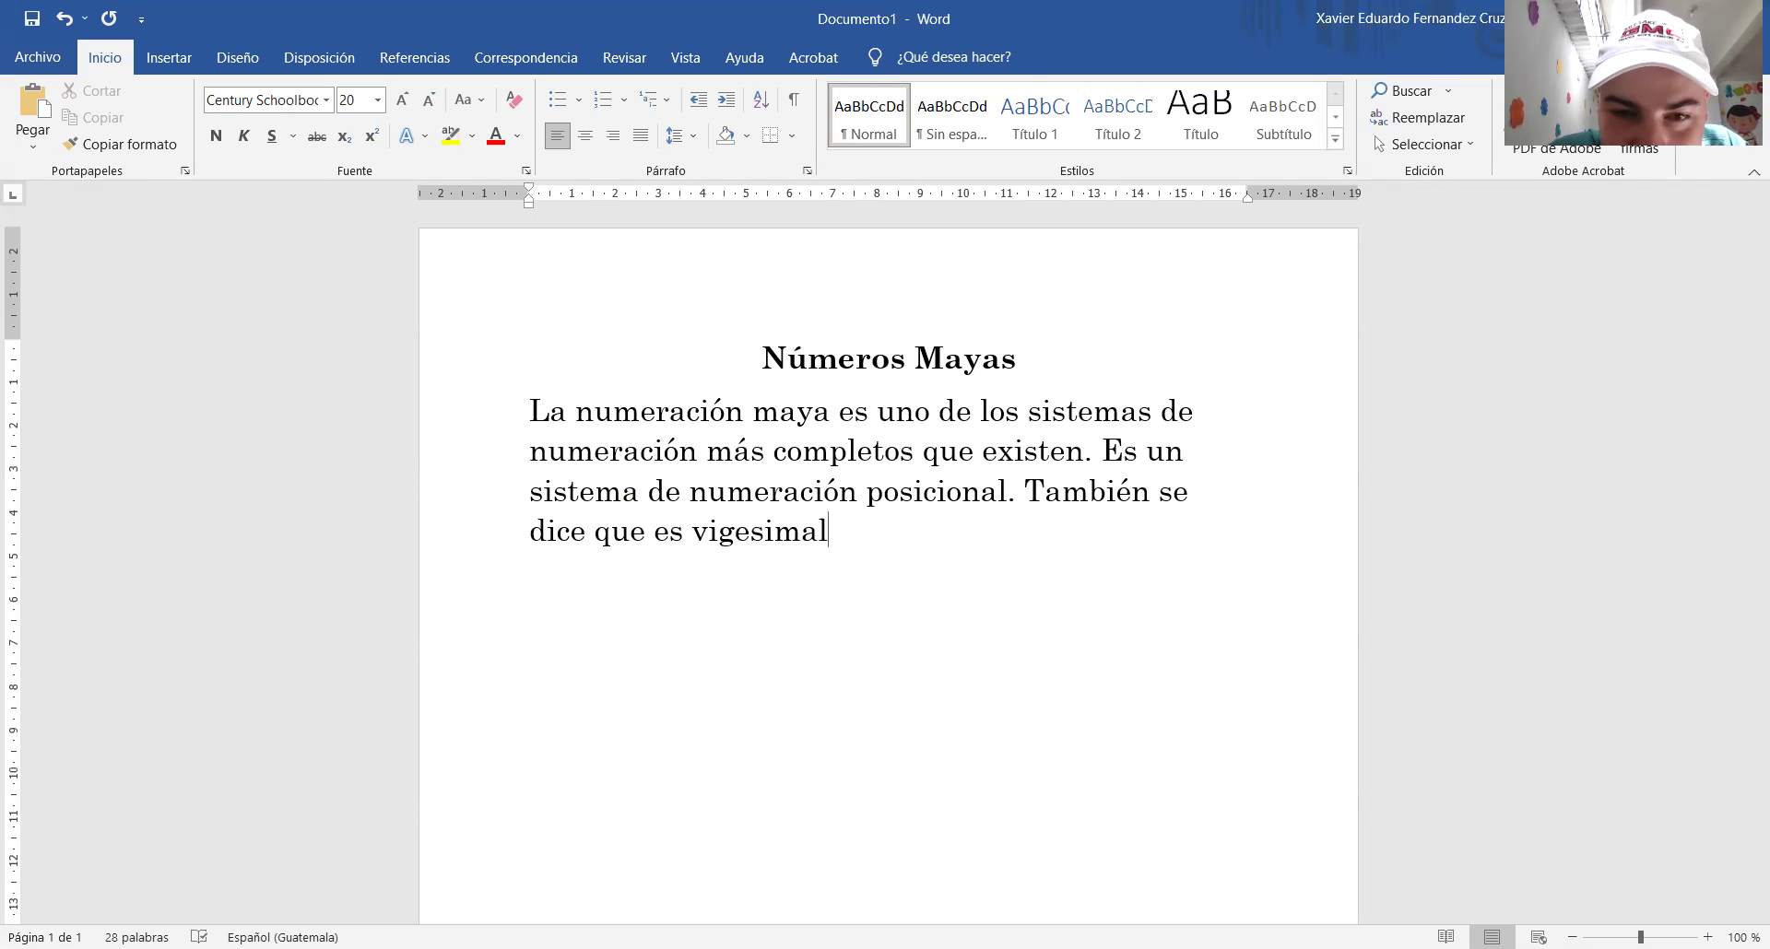
text(por )
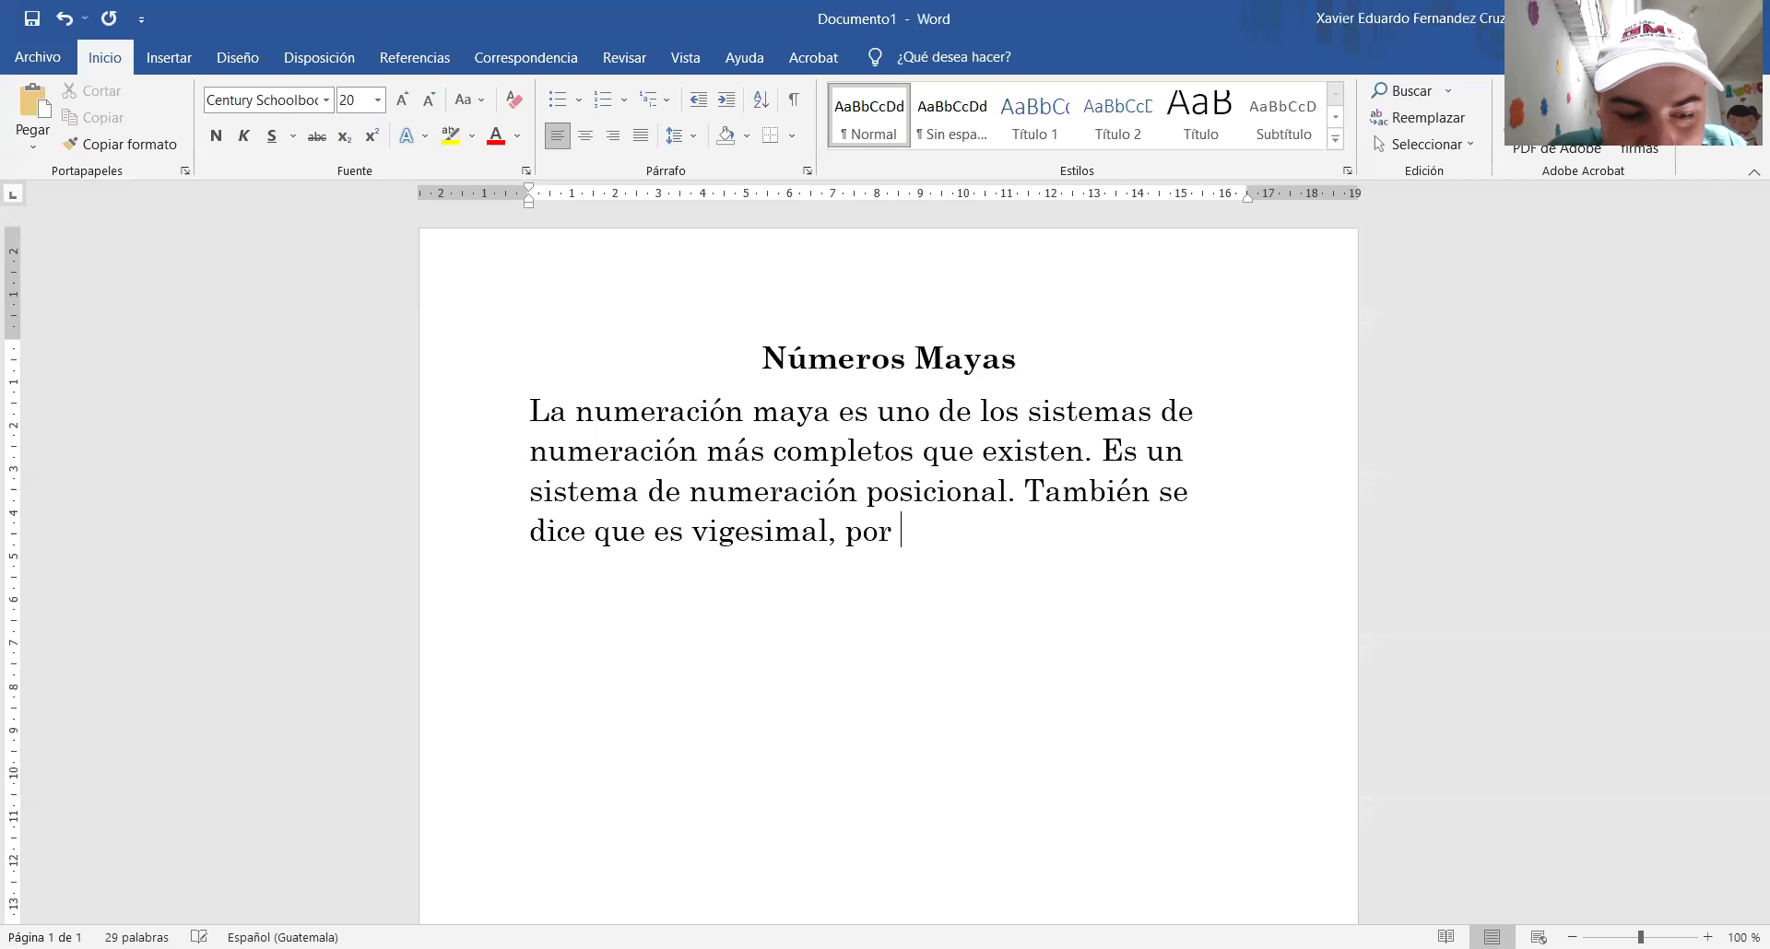
text(que la base )
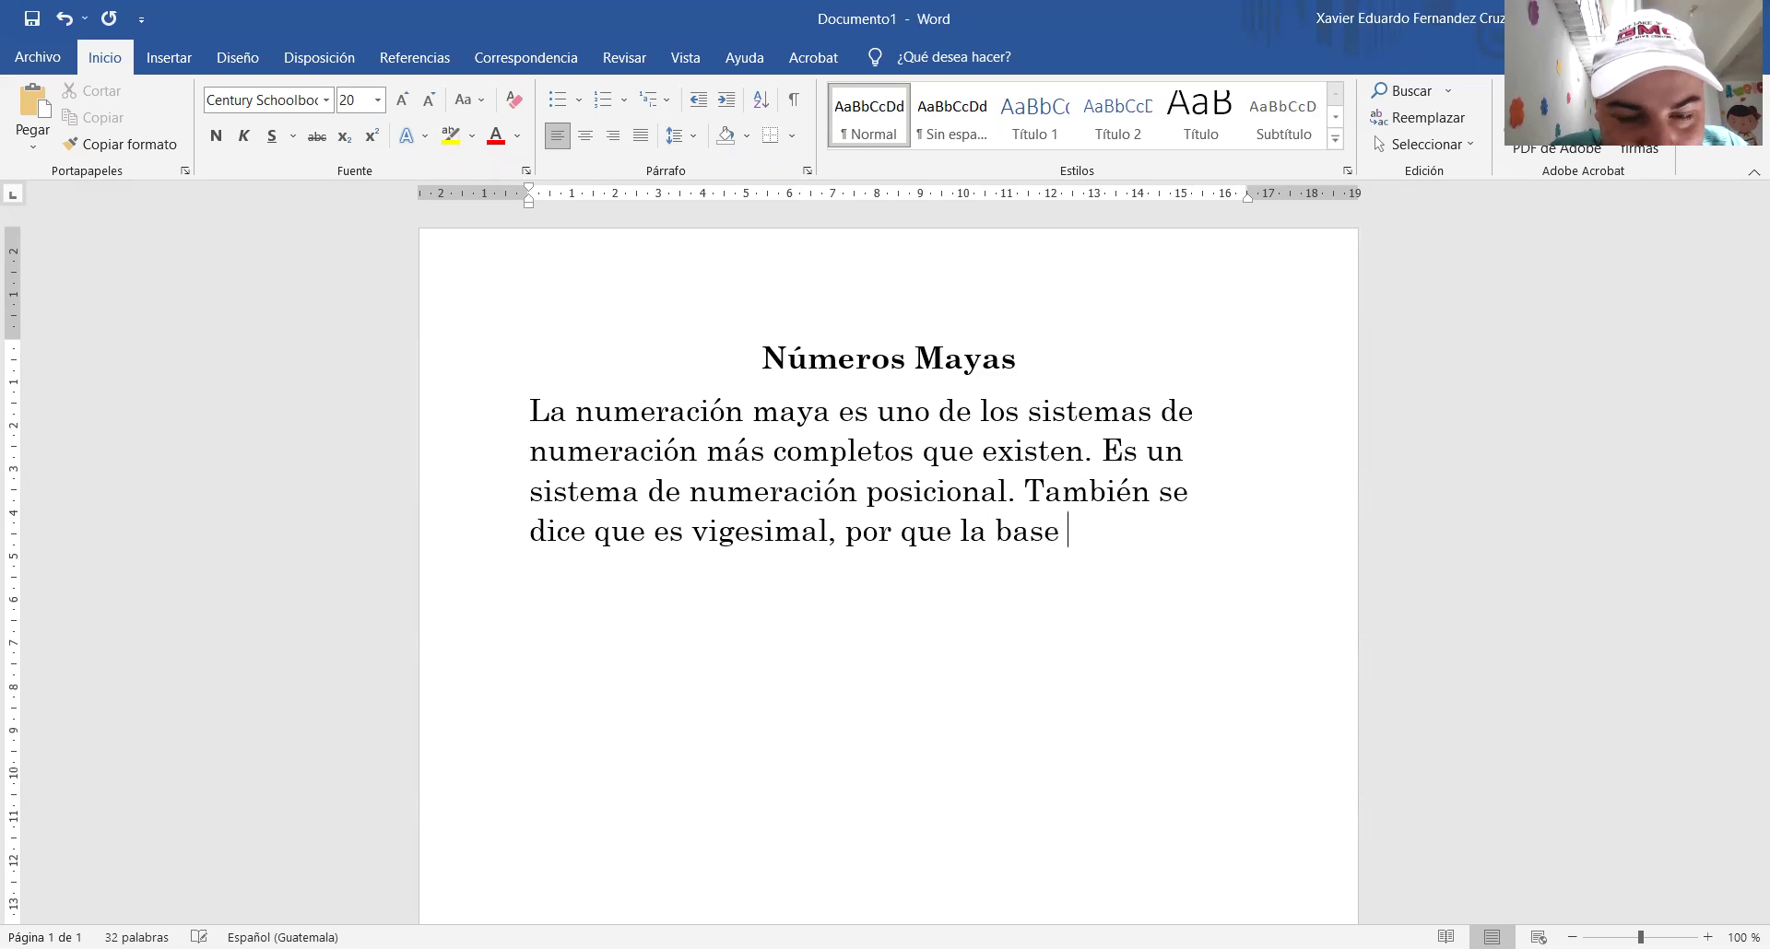
text(de este sistema es el número 20.)
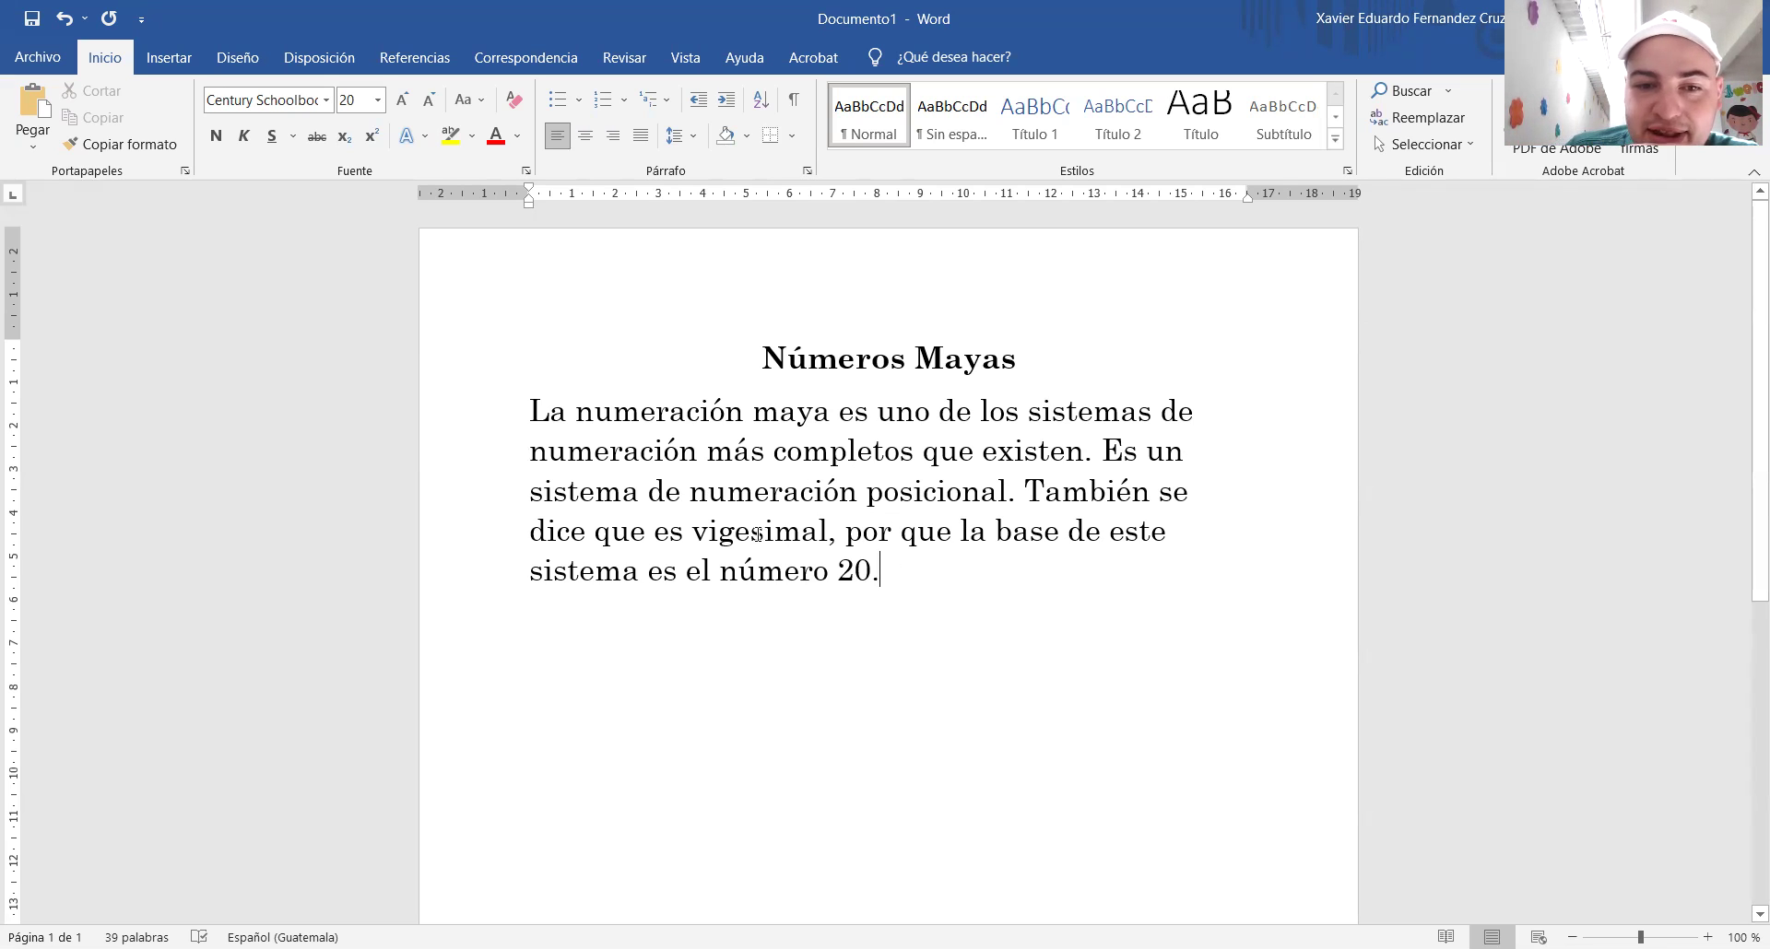
drag(607, 538, 779, 531)
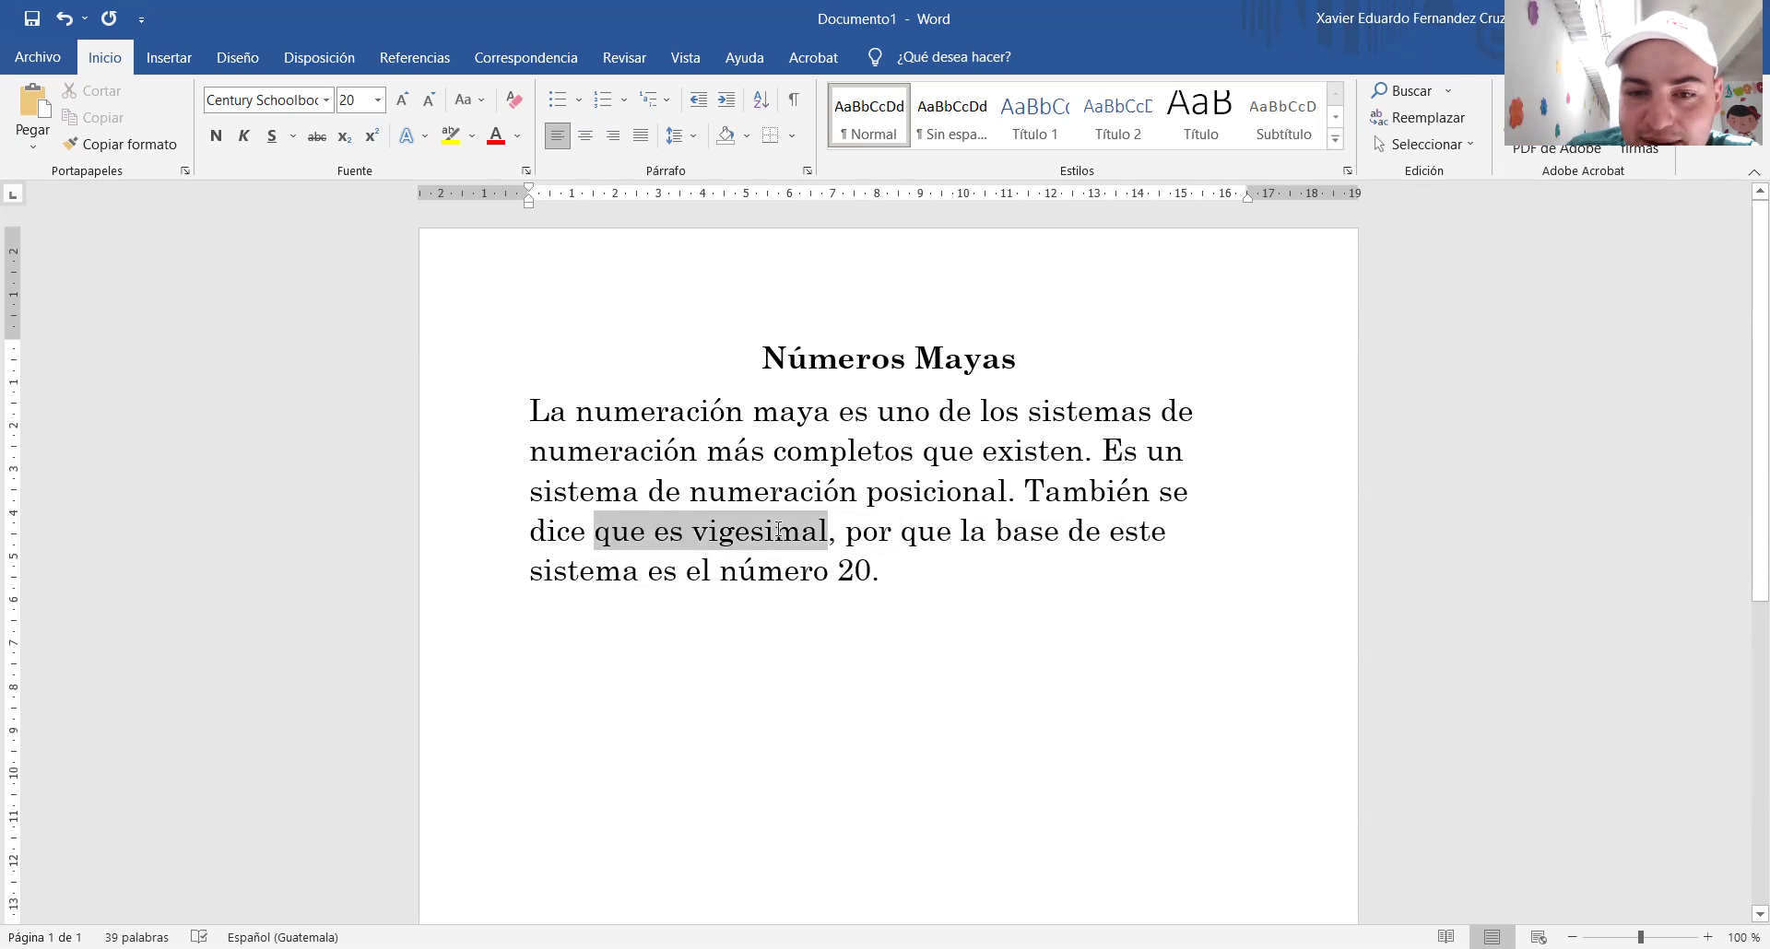
drag(877, 566, 852, 572)
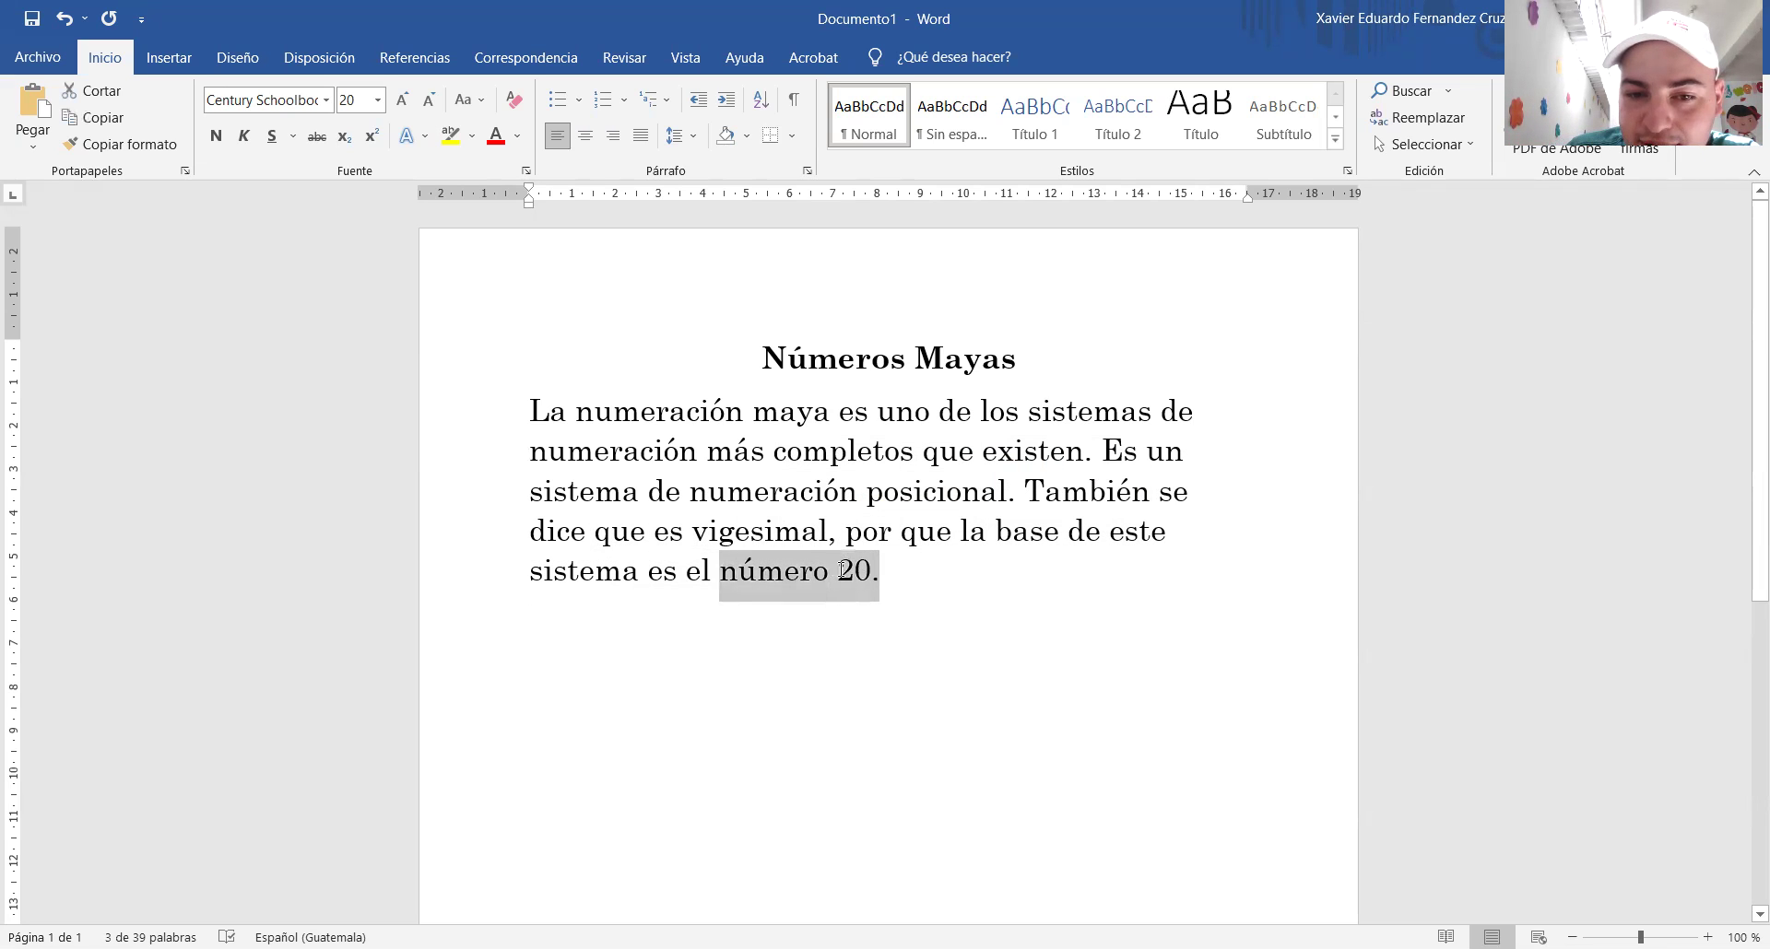
click(895, 579)
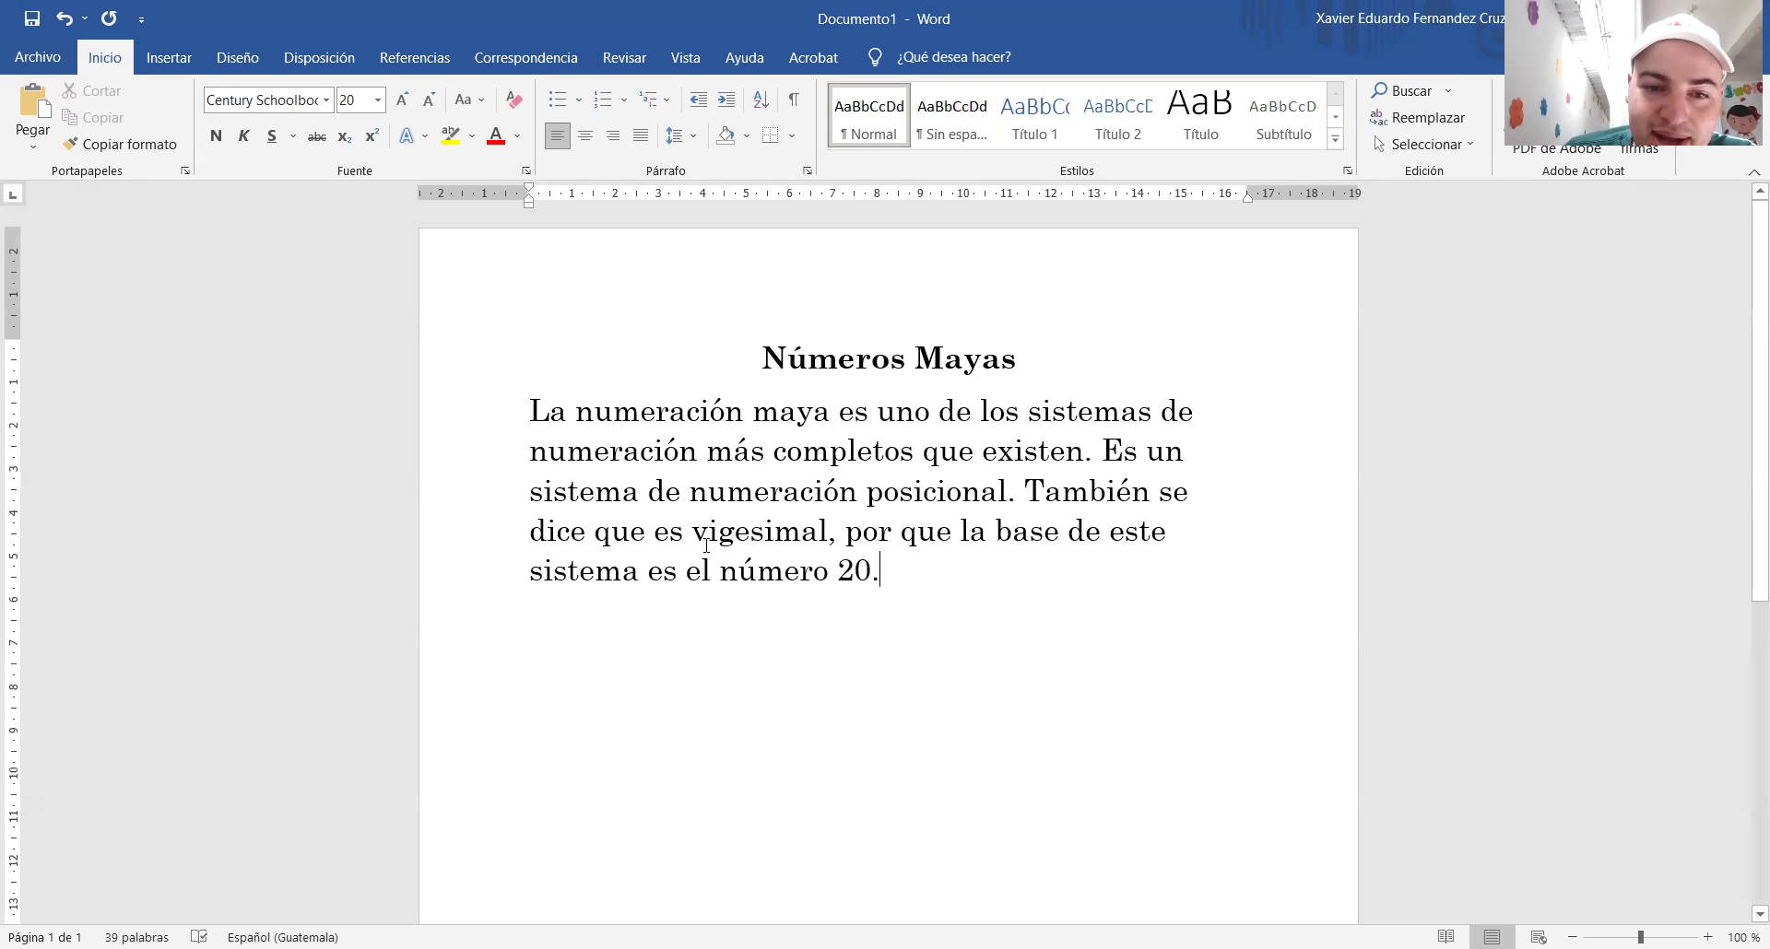
mouse_move(693, 531)
mouse_down()
mouse_move(836, 528)
mouse_move(765, 571)
mouse_up()
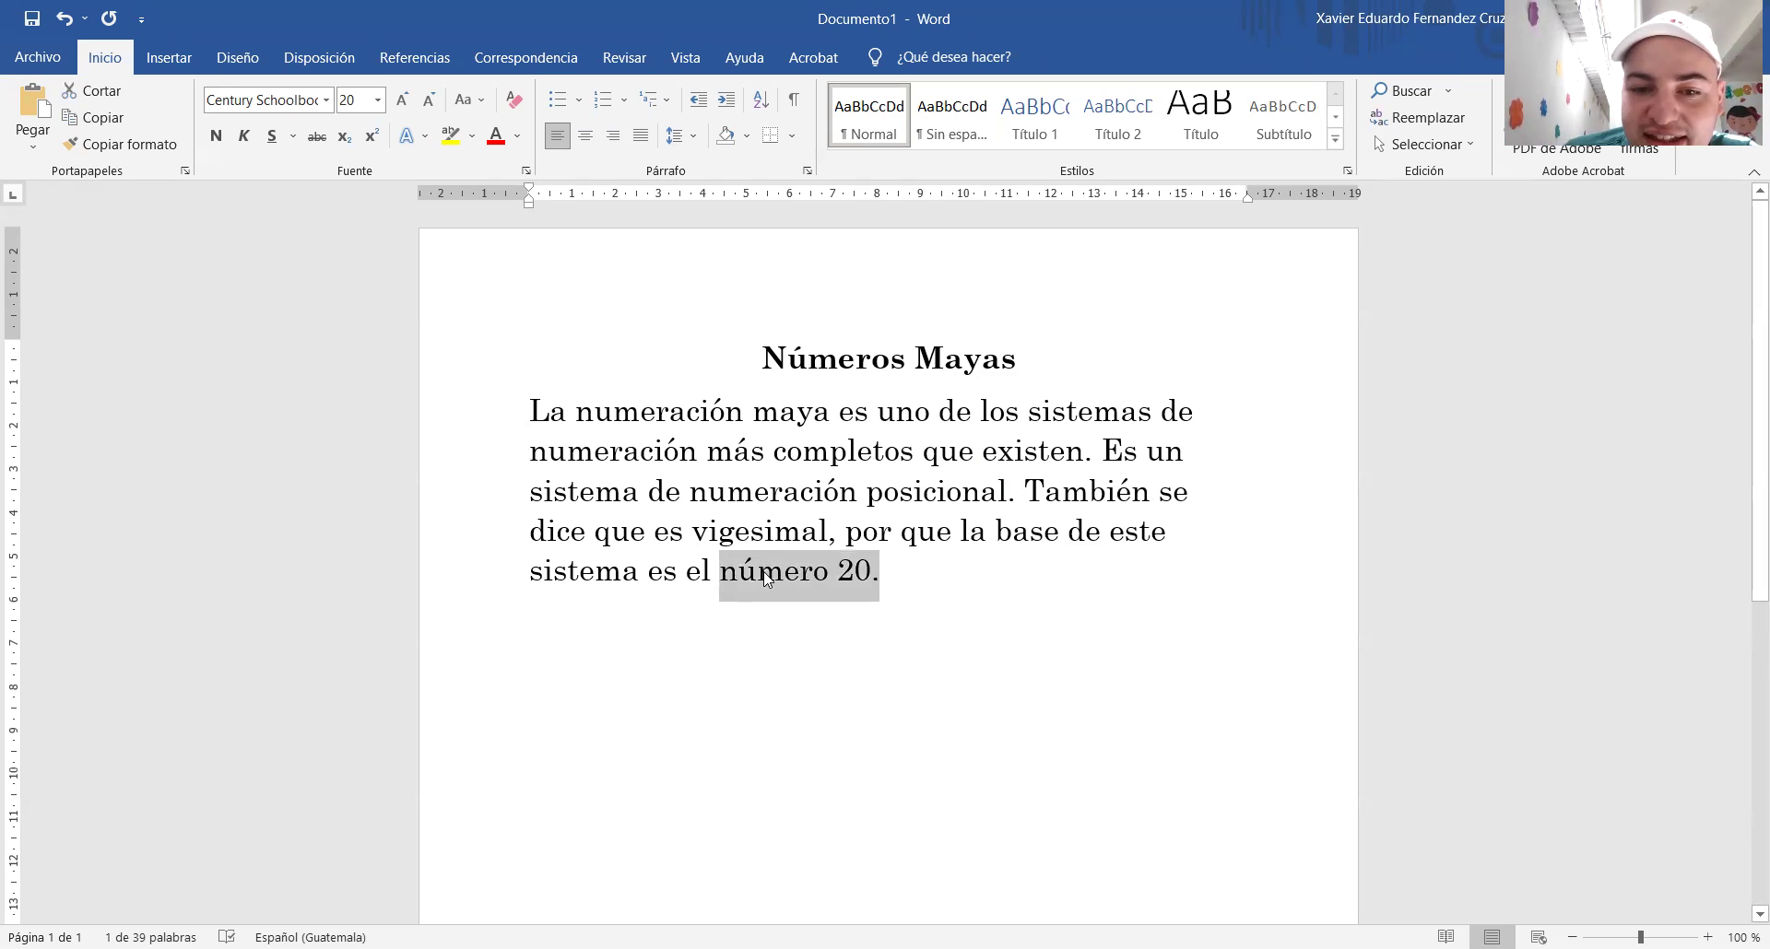
click(964, 826)
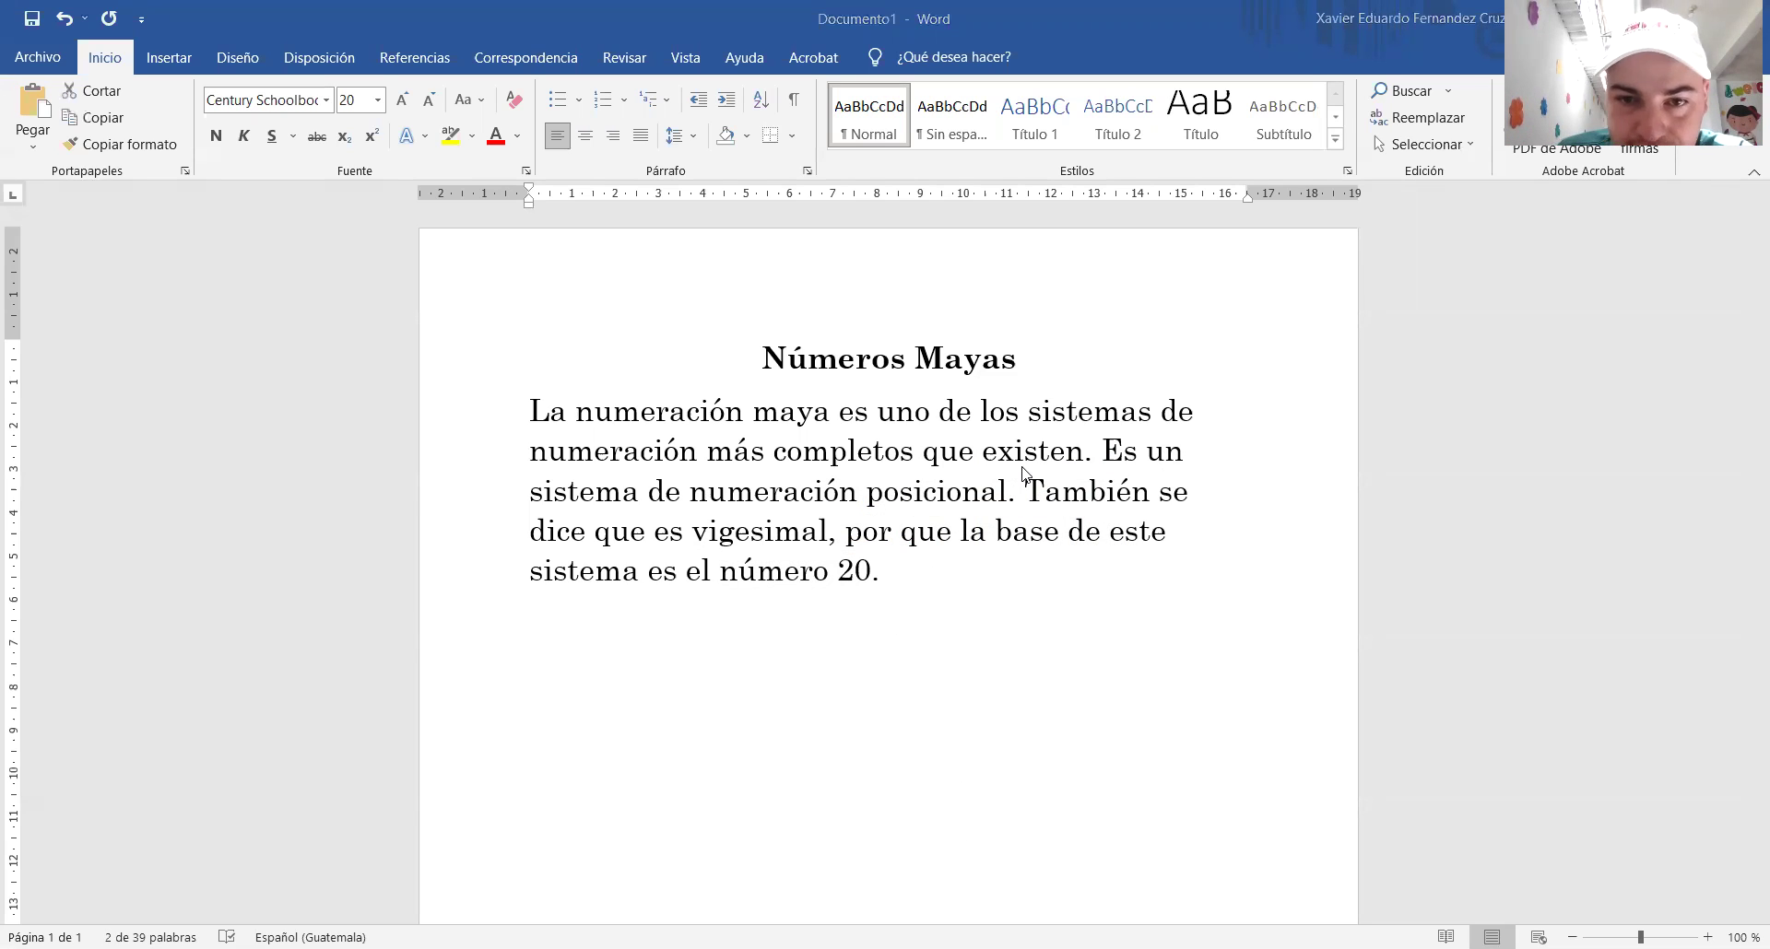
After 'número 20.', type the sentence 'Los números mayas llegan hasta el 19…para poder escribir los números', fixing typos.
click(902, 583)
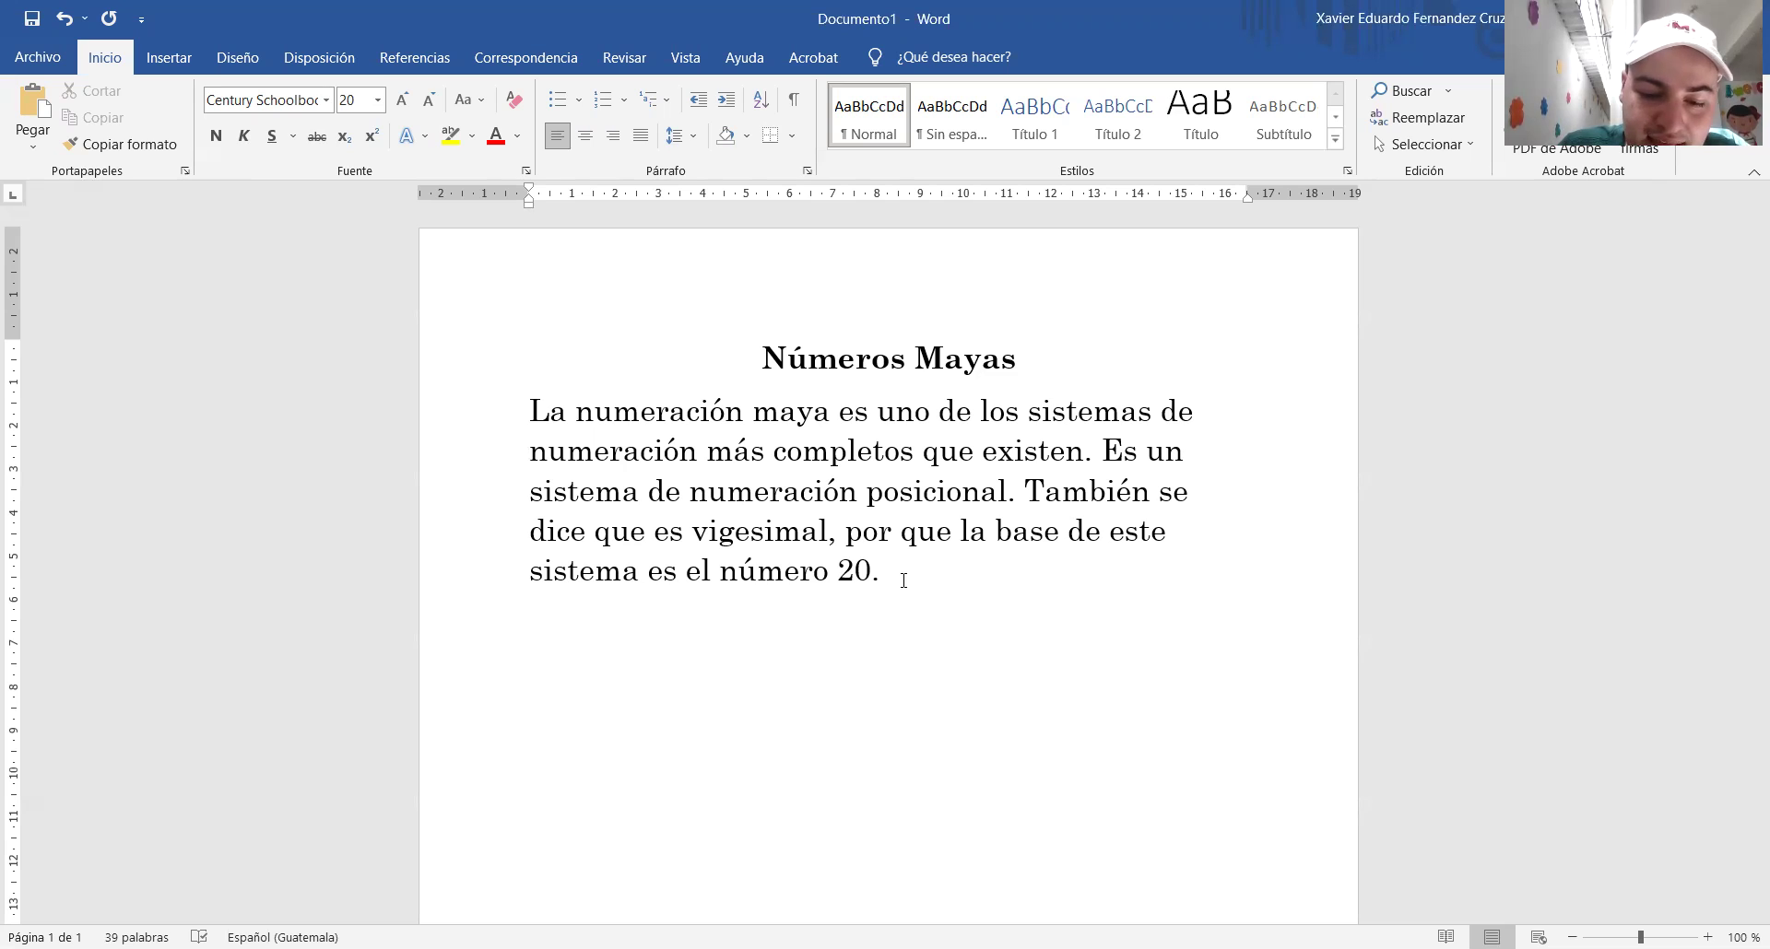
text(L)
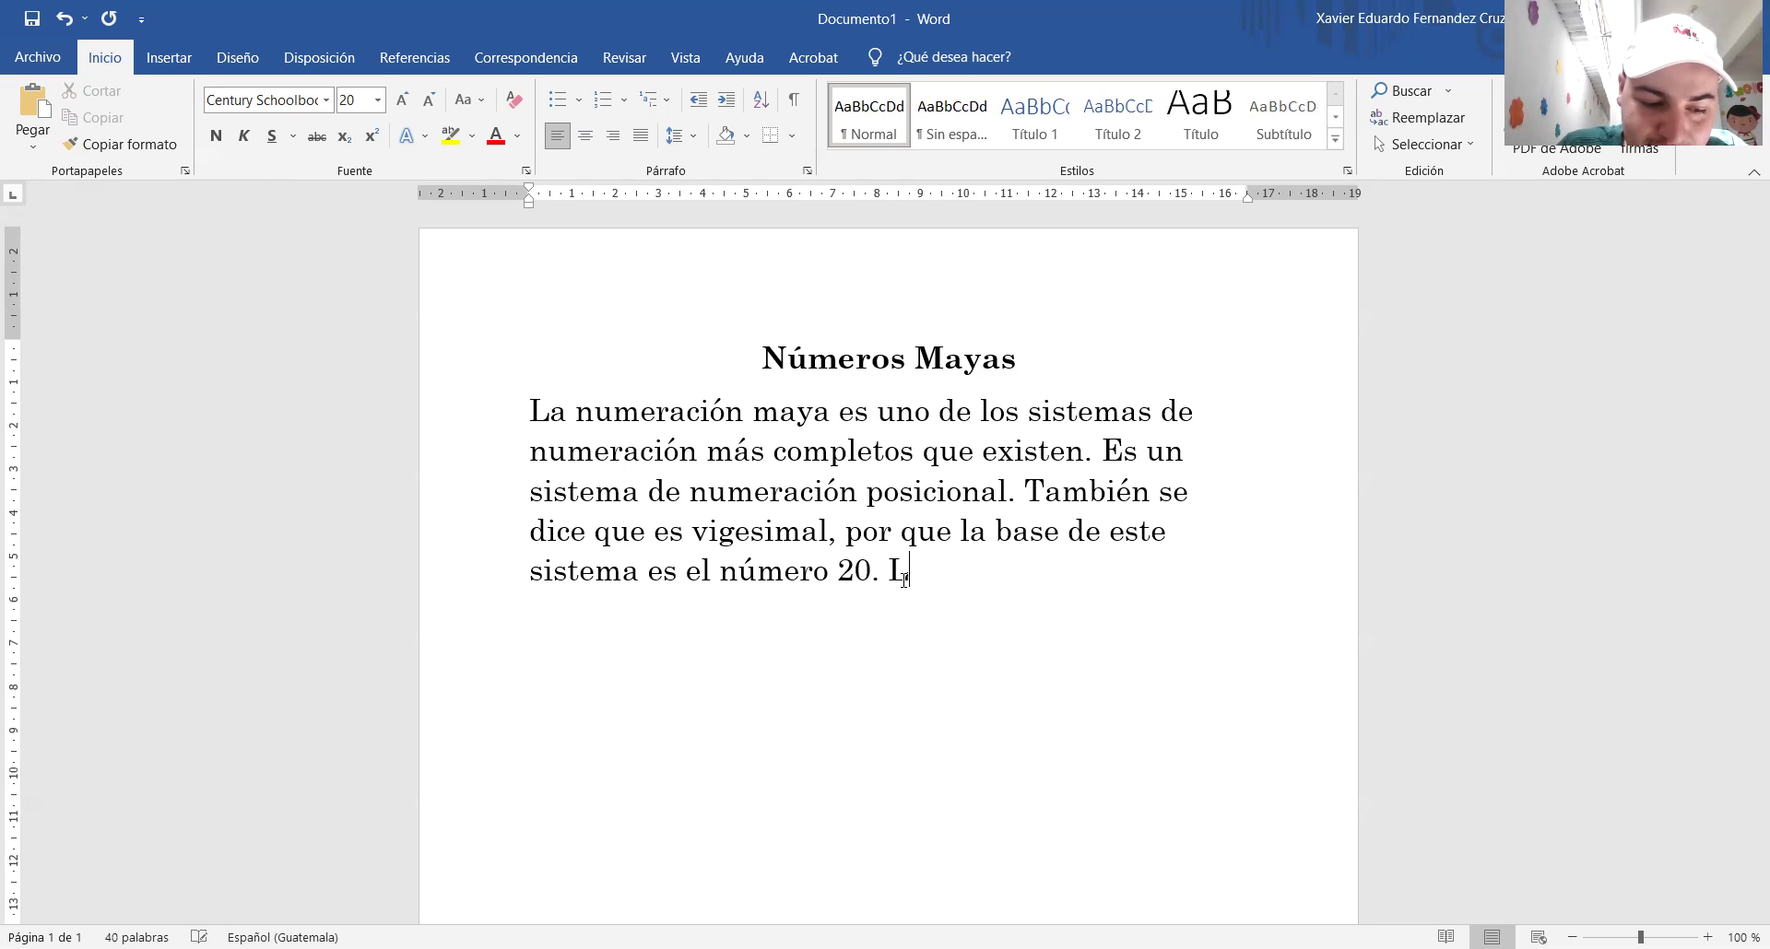
text(os num)
key(BackSpace)
key(BackSpace)
text(émro)
key(BackSpace)
key(BackSpace)
key(BackSpace)
key(BackSpace)
text(úmeros mayas llegan)
key(BackSpace)
text(haste)
text(el 19)
text(a partir del número 20)
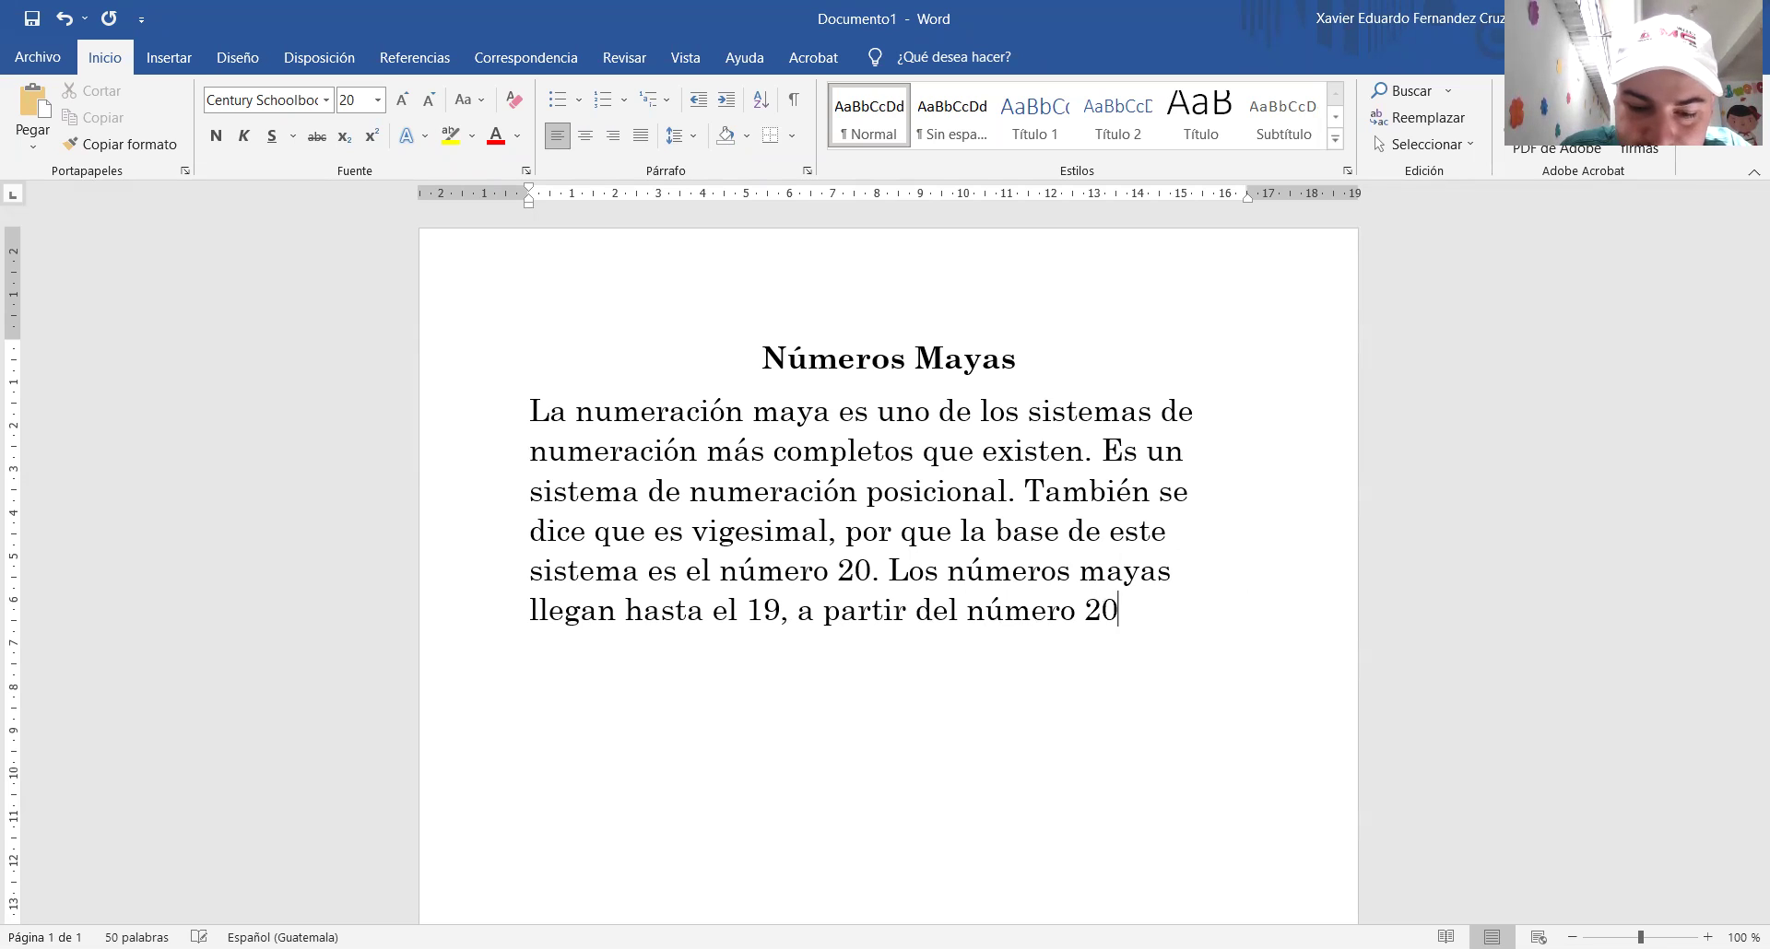
text(, necesi)
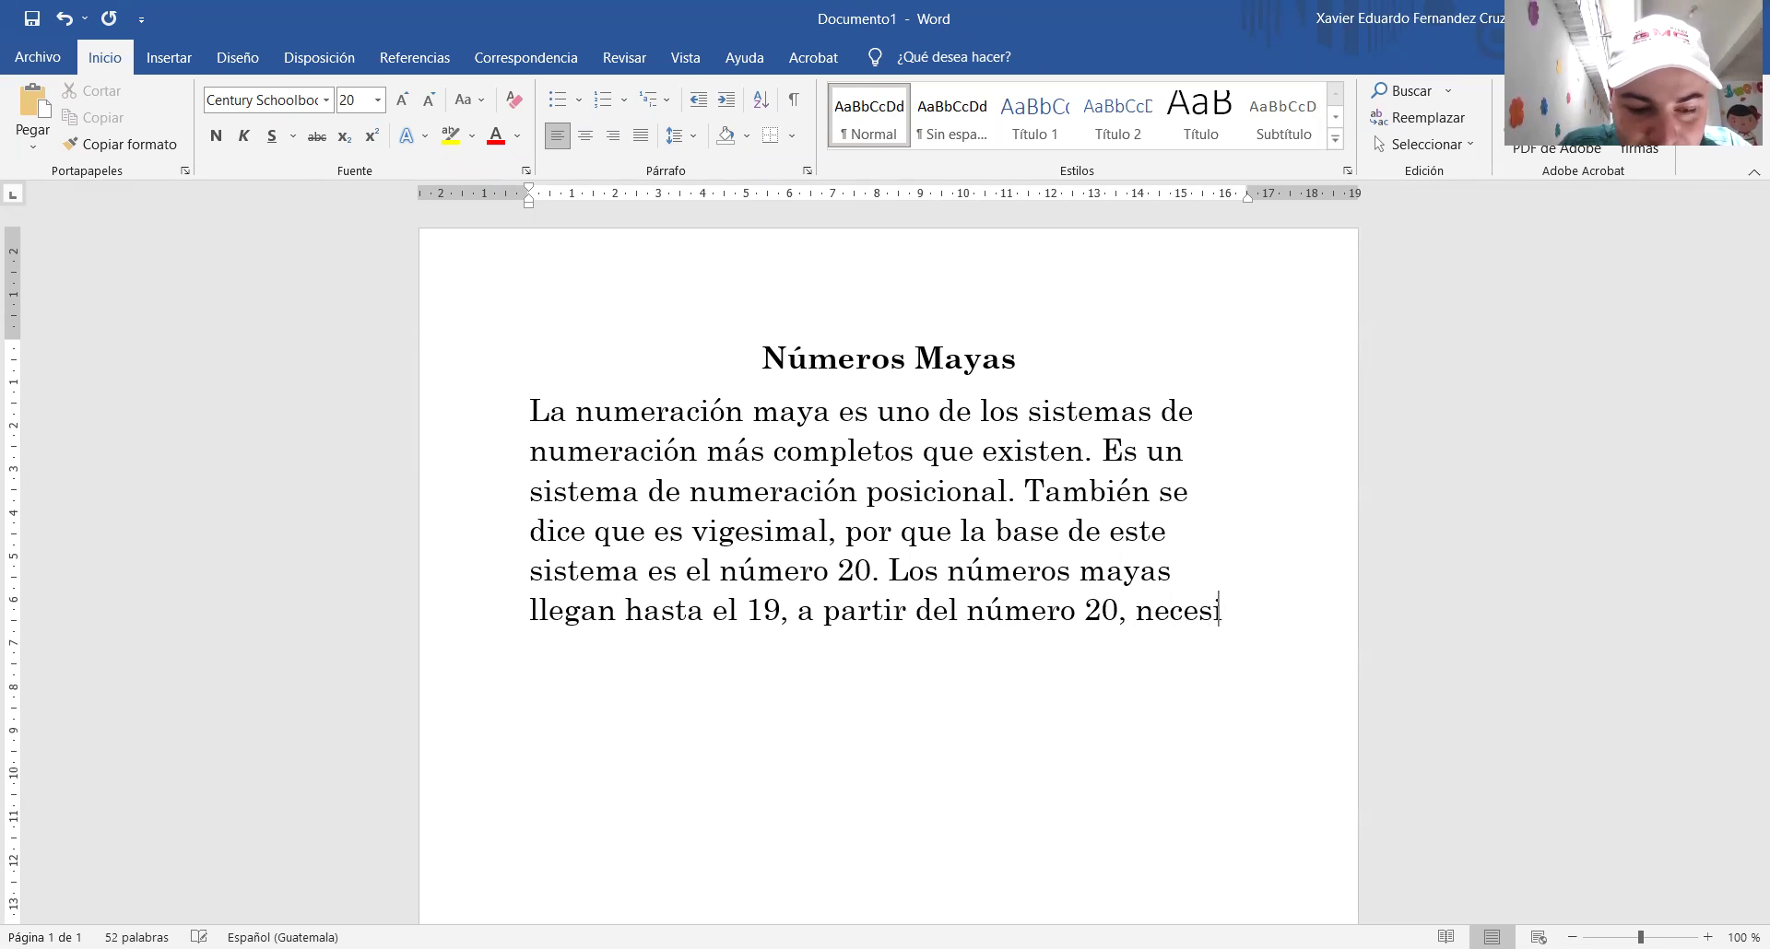
text(tamos de una tabka)
key(BackSpace)
key(BackSpace)
text(la para poder escribir los nu)
key(BackSpace)
text(úmeros.)
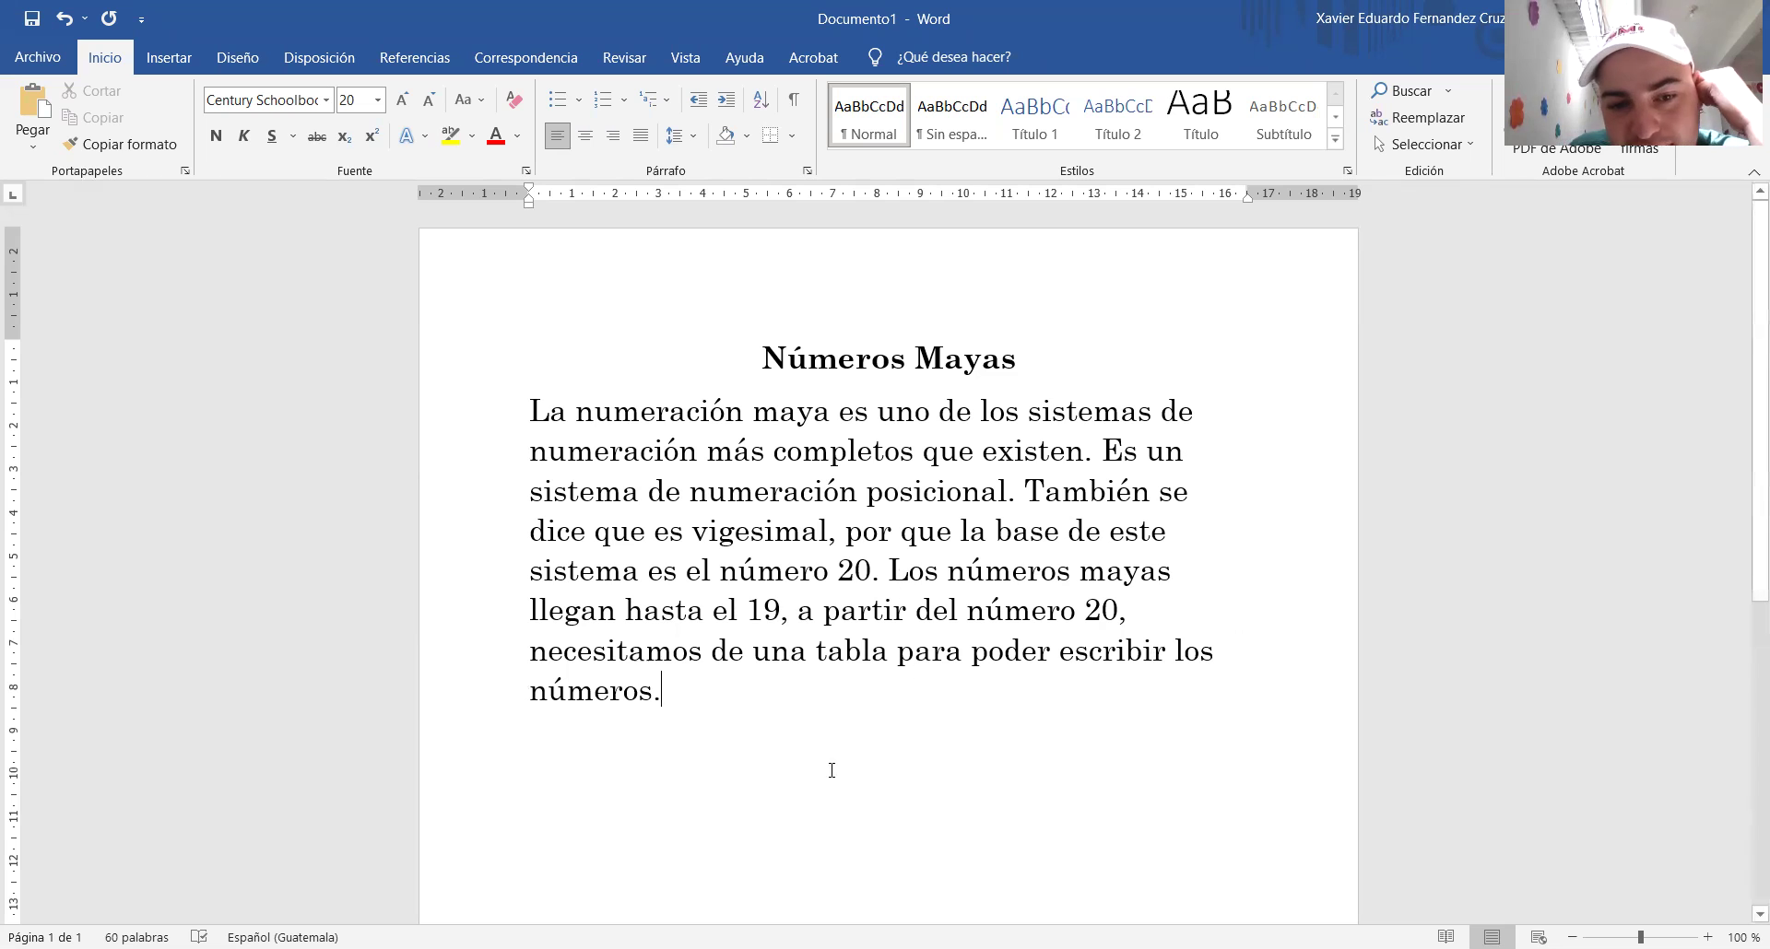
Apply Justificar alignment to the four-sentence body paragraph and deselect it.
mouse_move(751, 703)
mouse_down()
mouse_move(642, 616)
mouse_move(529, 406)
mouse_up()
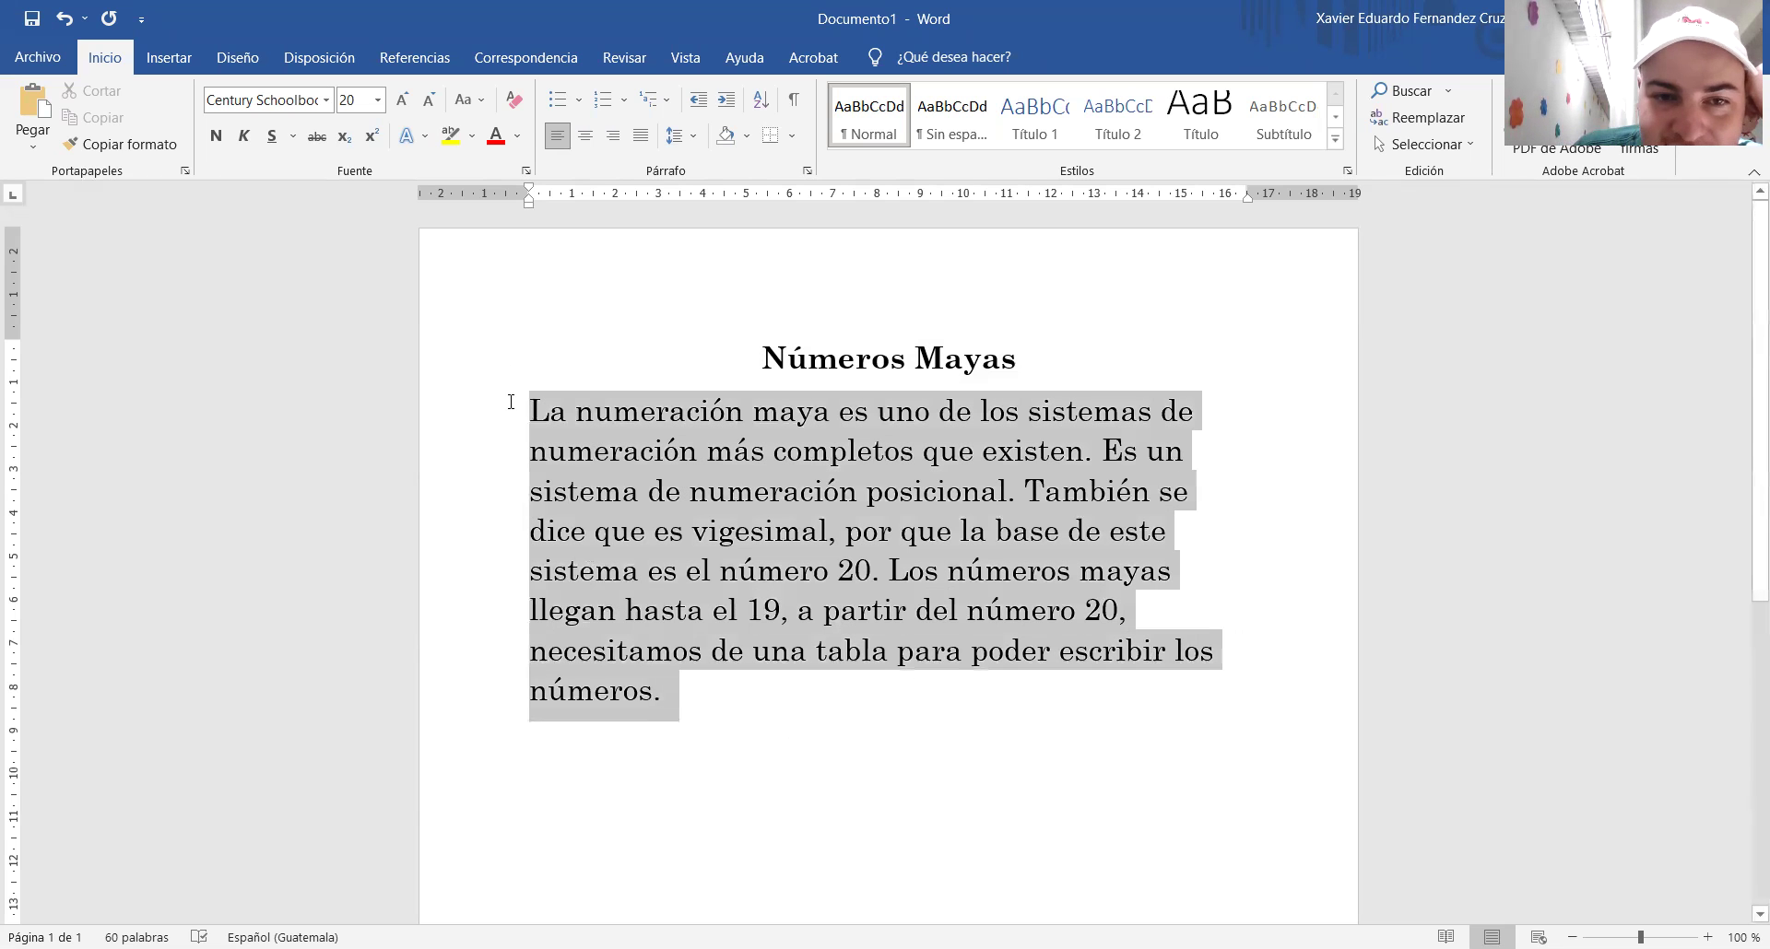
click(641, 137)
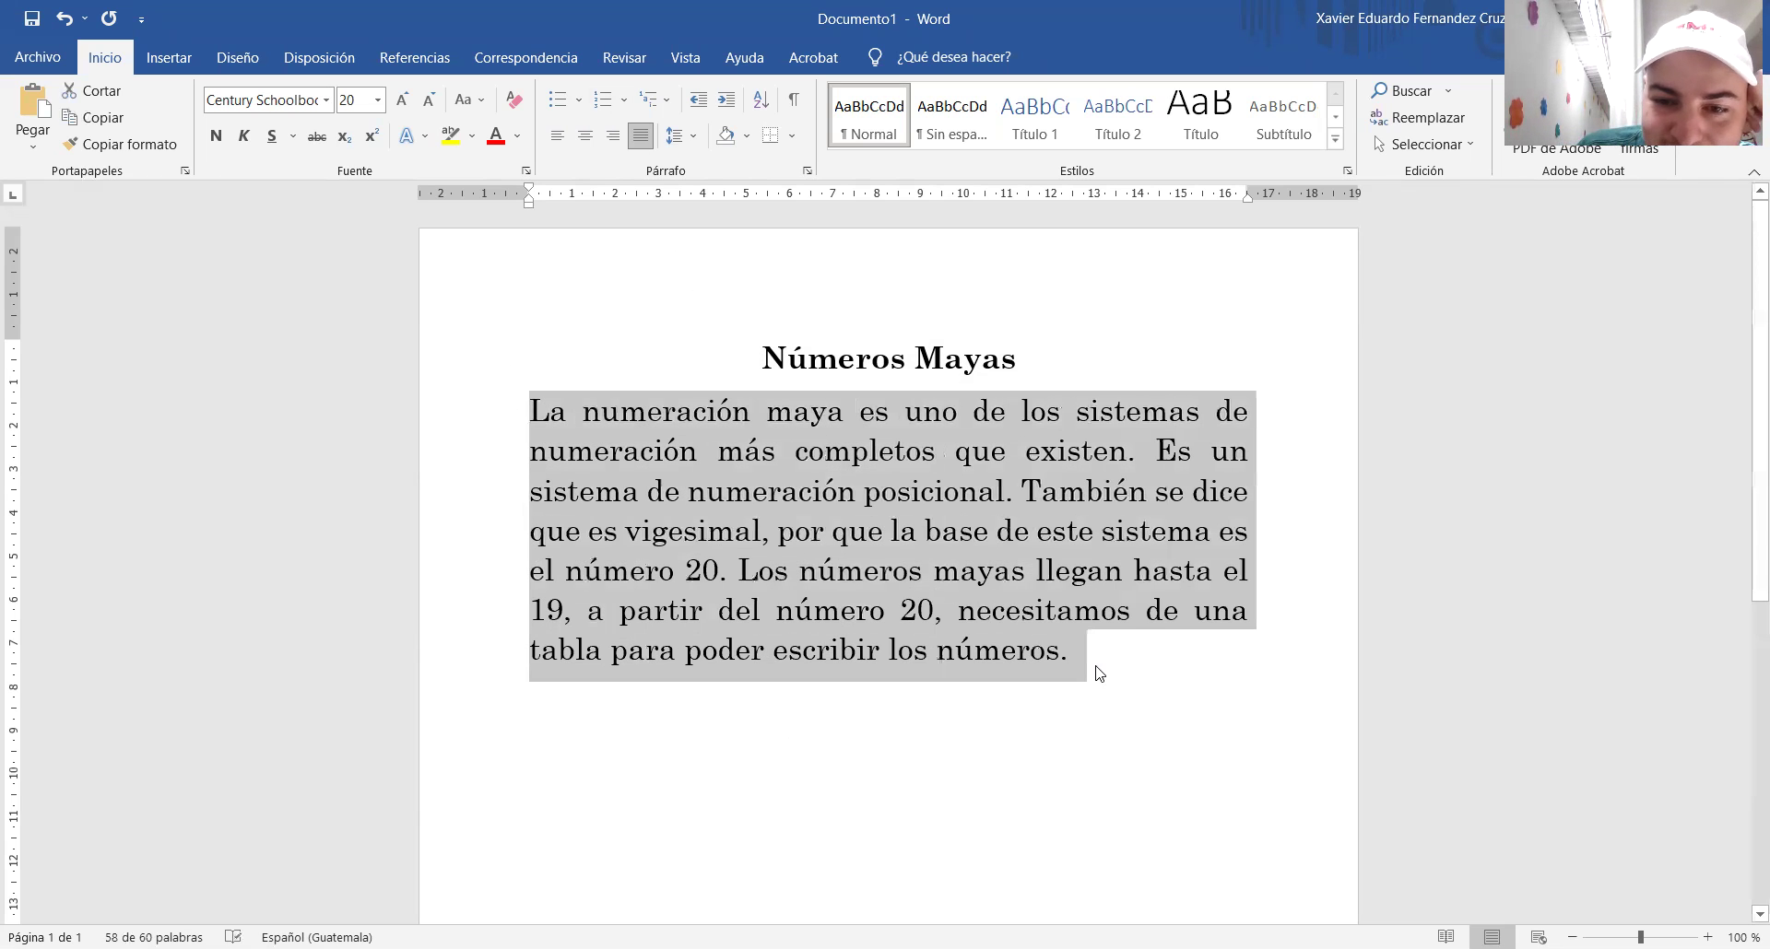
click(1097, 662)
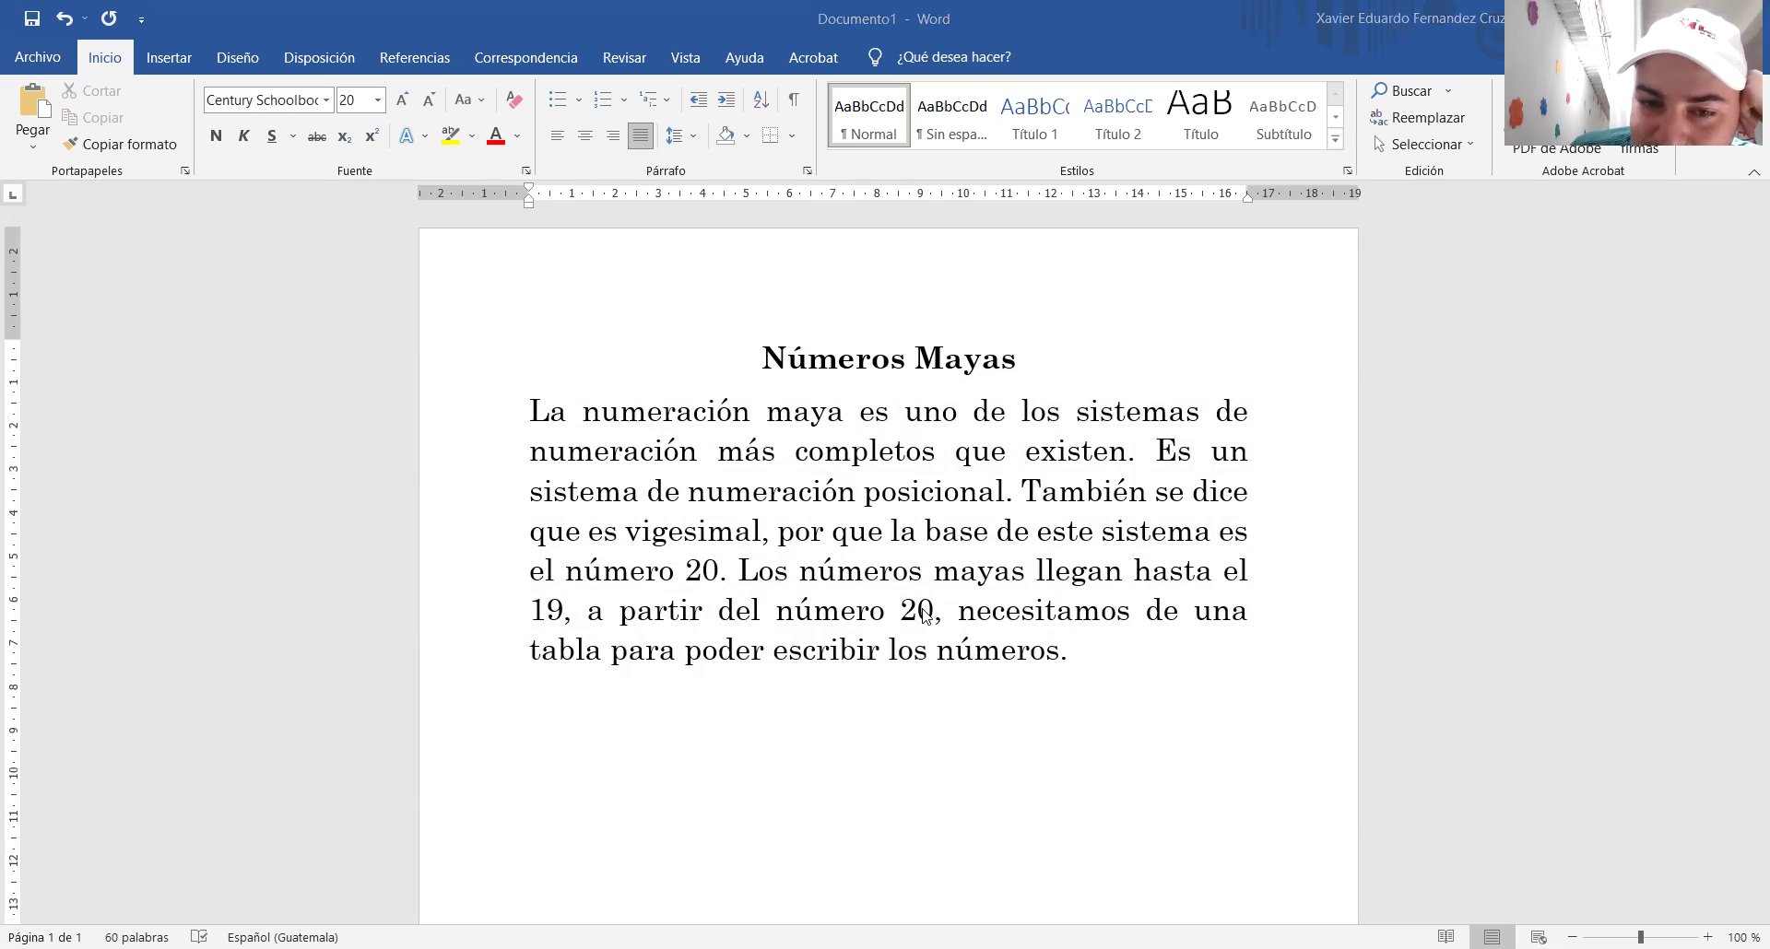
drag(902, 610, 934, 620)
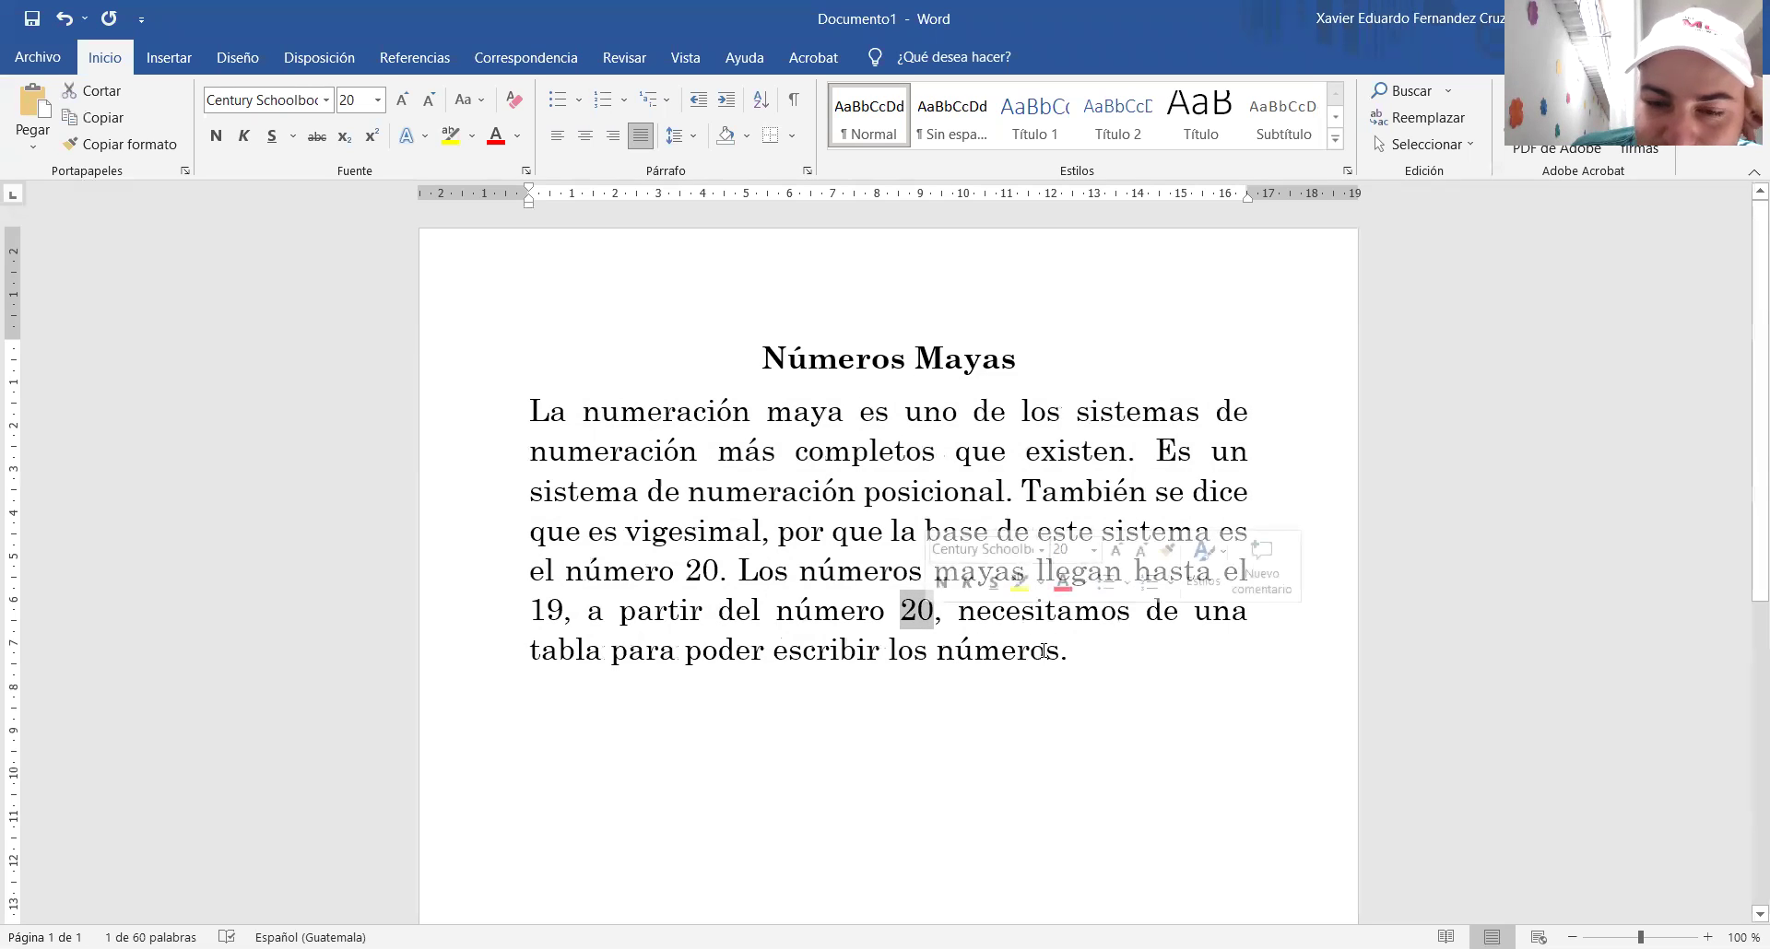
drag(1077, 653, 1079, 656)
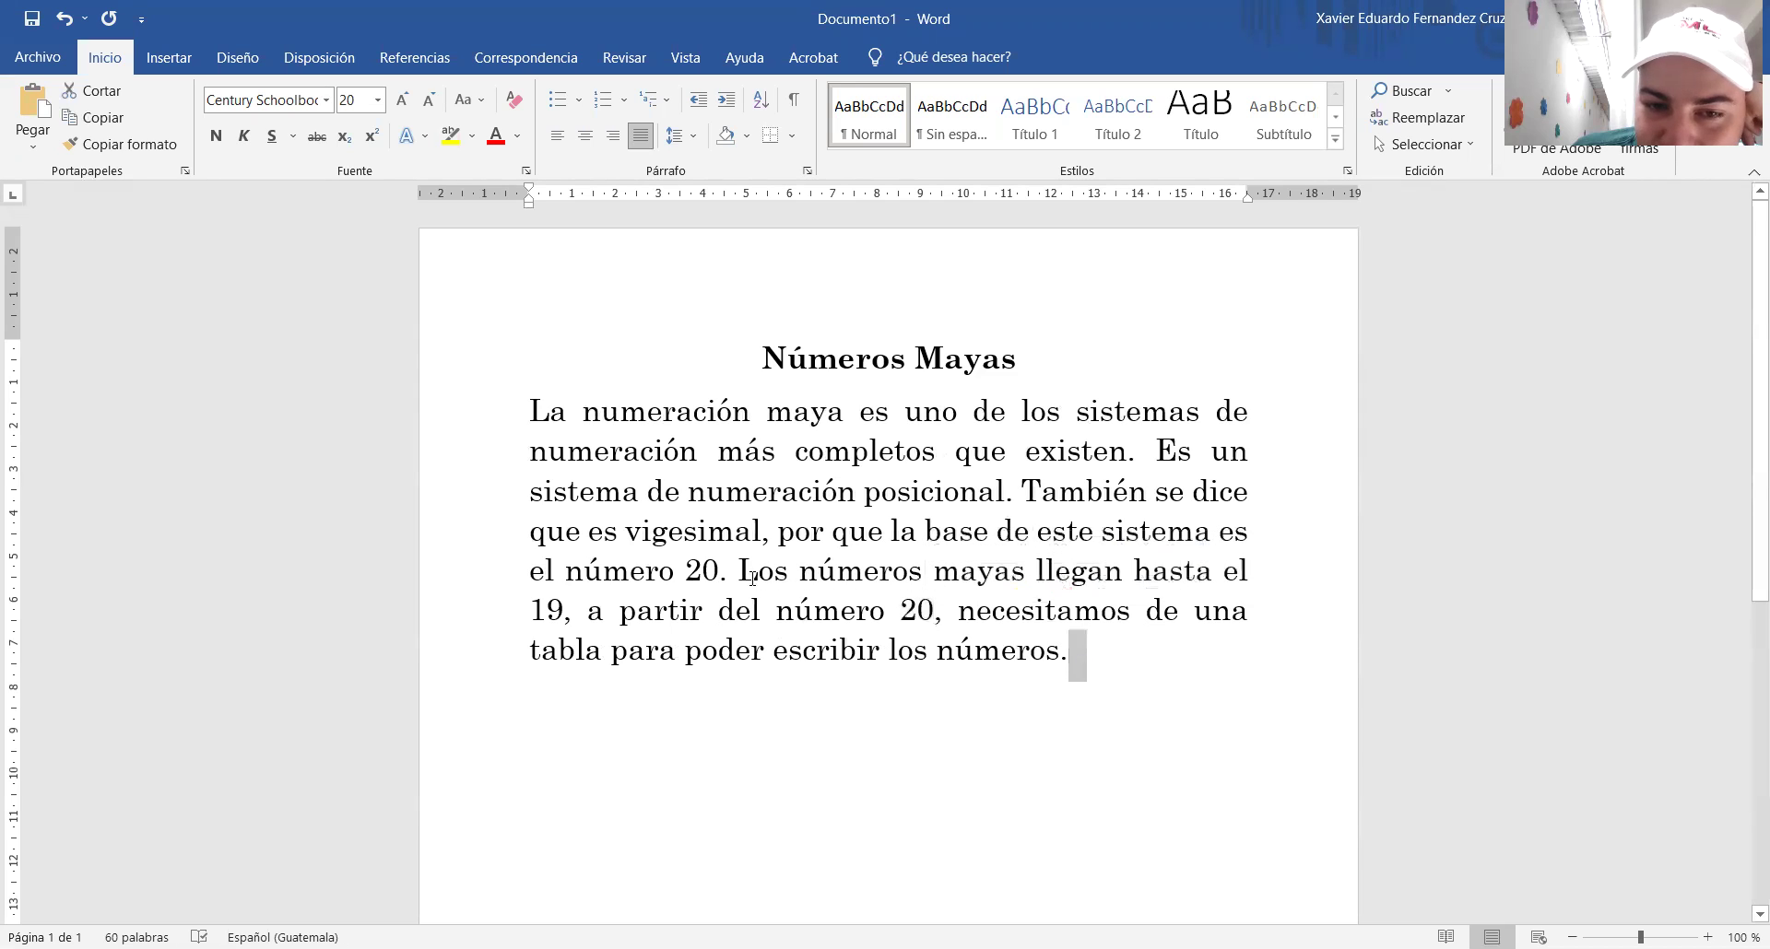
drag(740, 573, 562, 612)
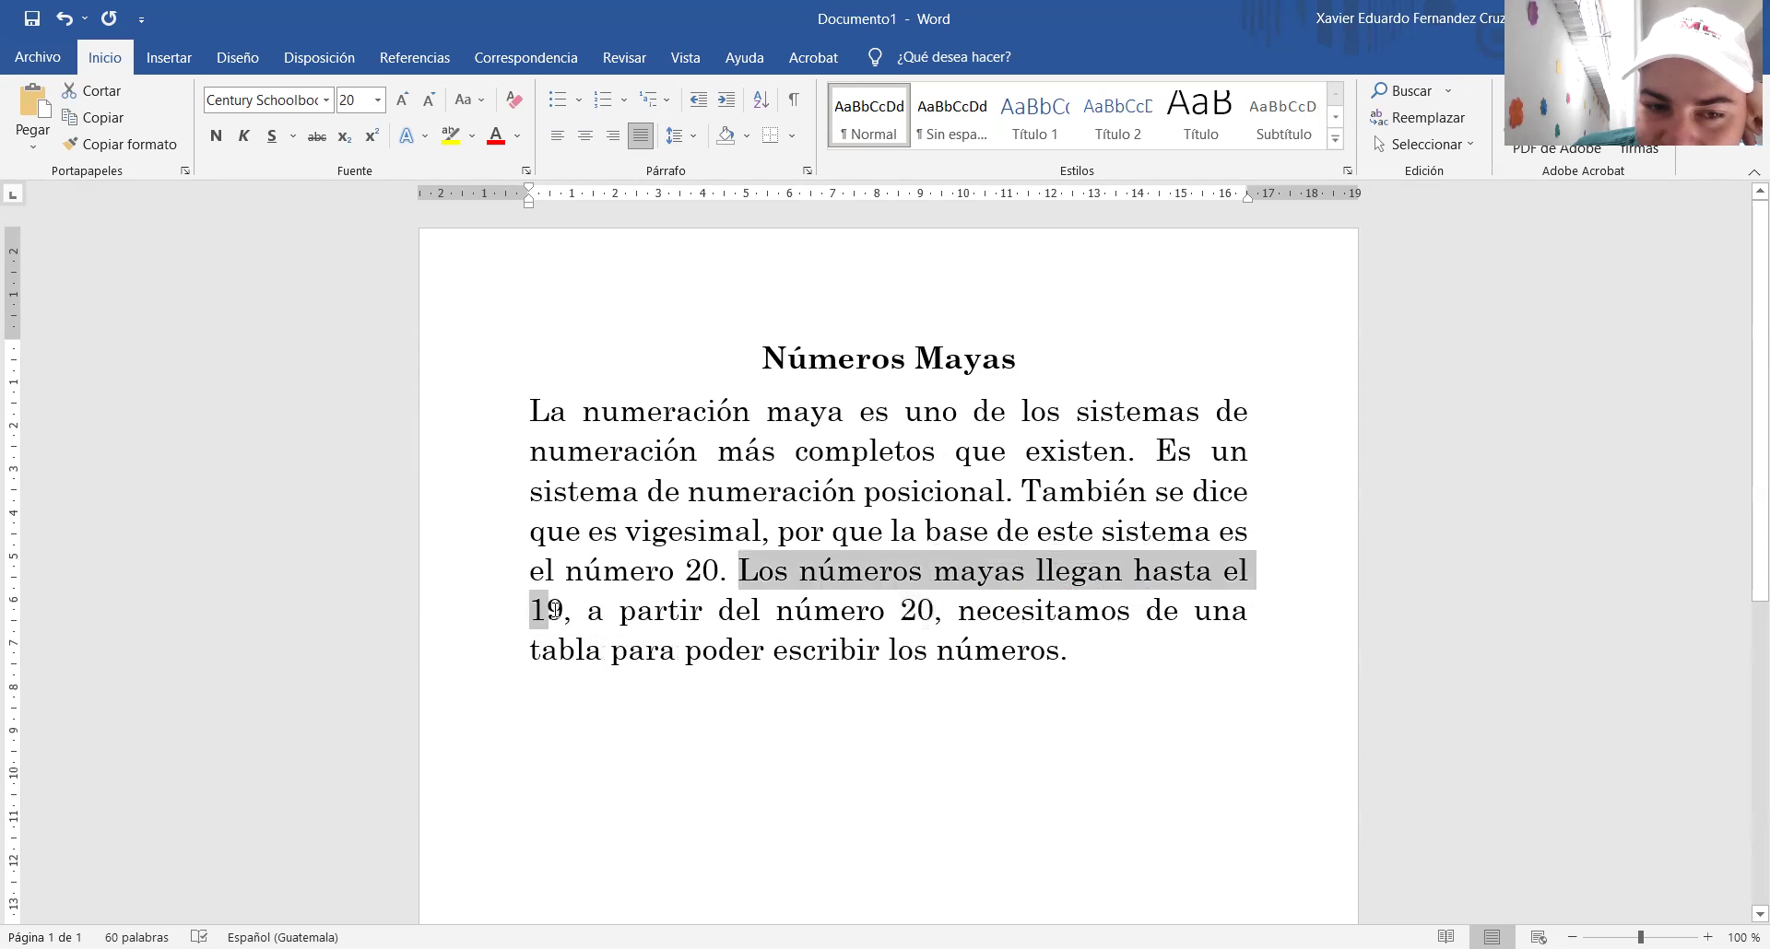
click(675, 650)
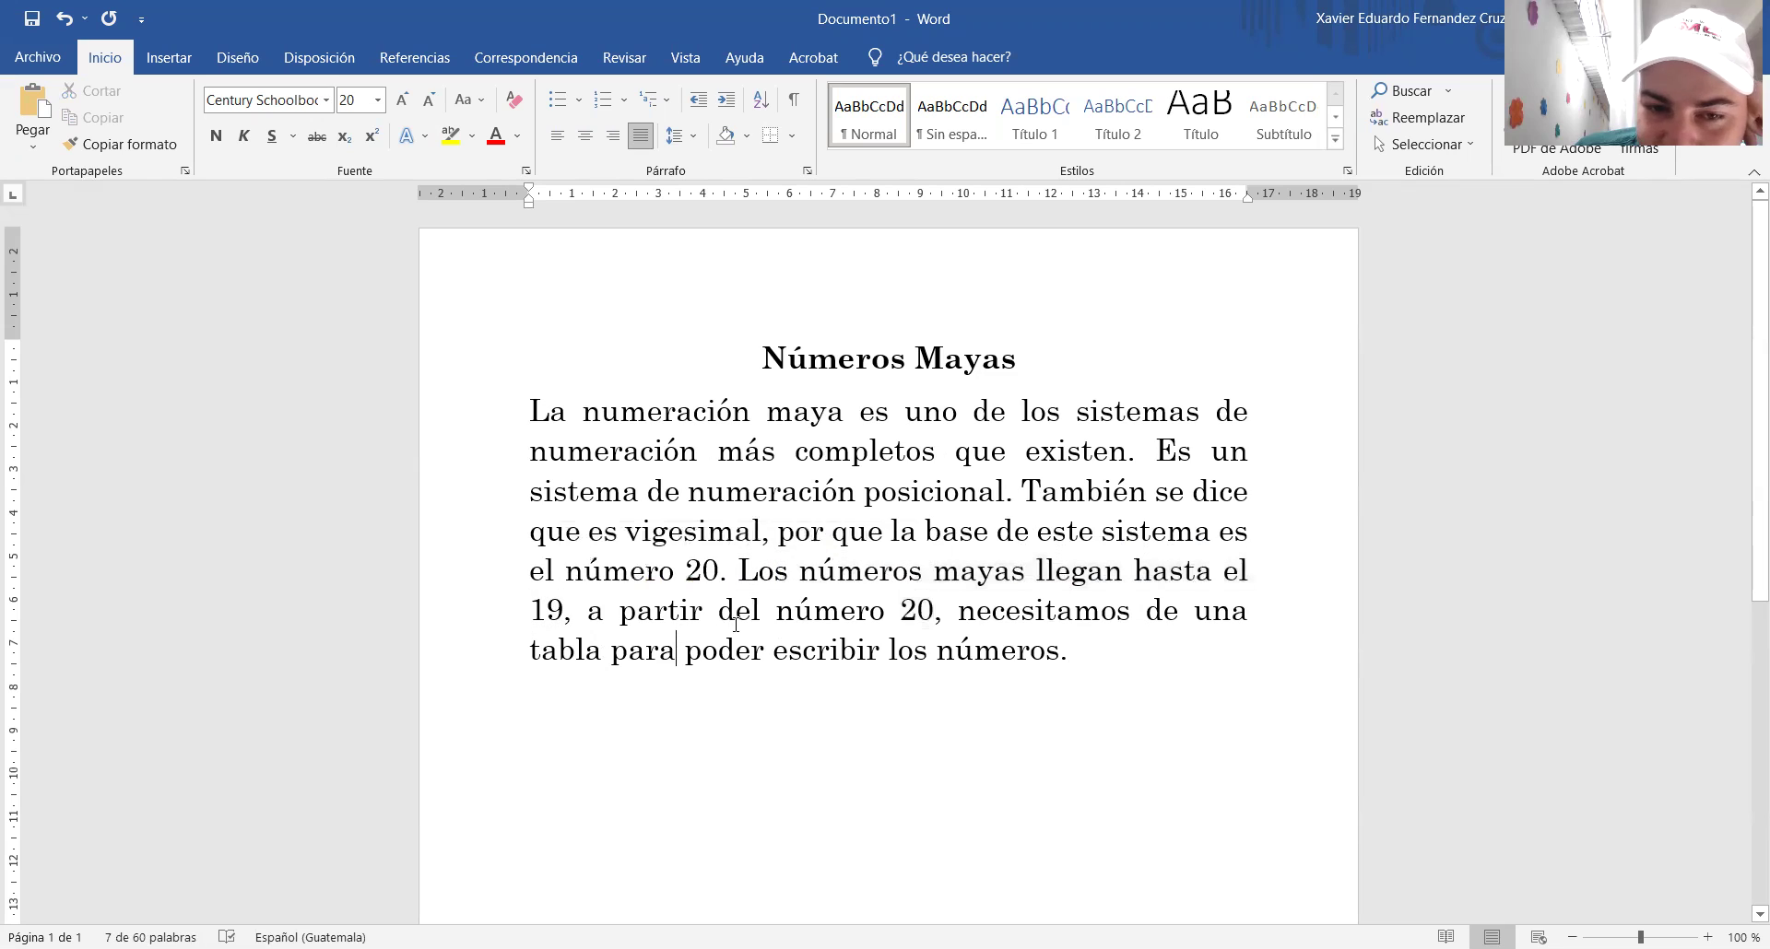
drag(566, 607, 518, 599)
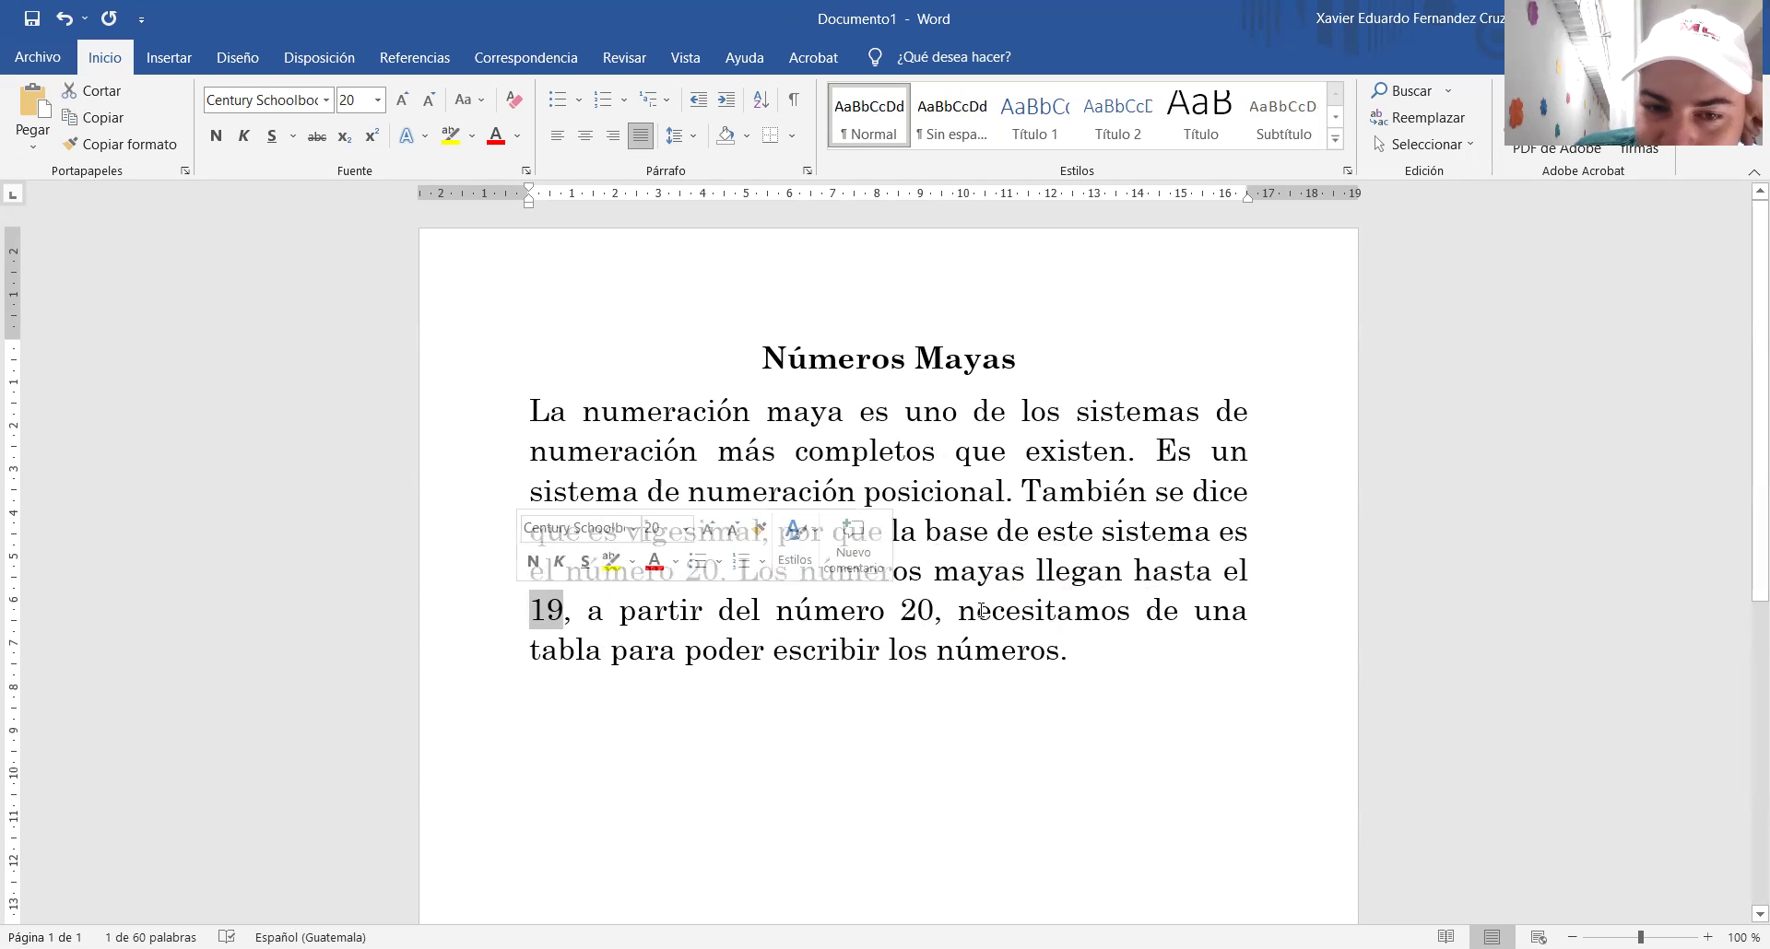
drag(1145, 655, 756, 582)
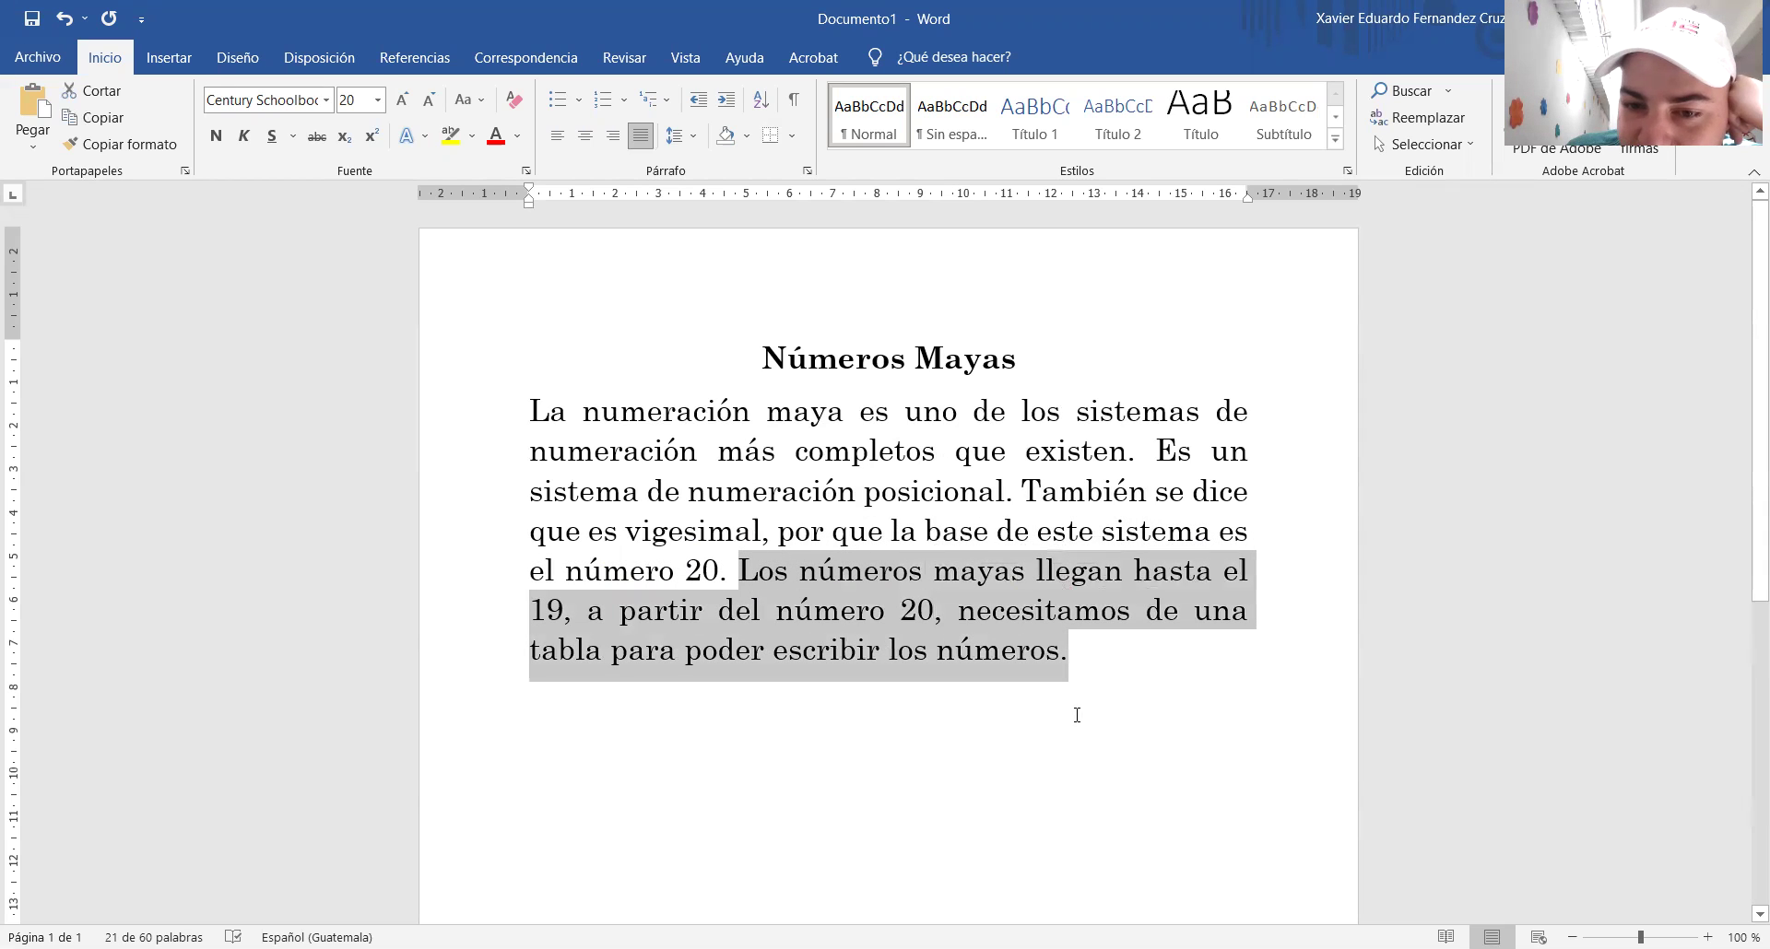
drag(1080, 667, 766, 573)
click(1024, 787)
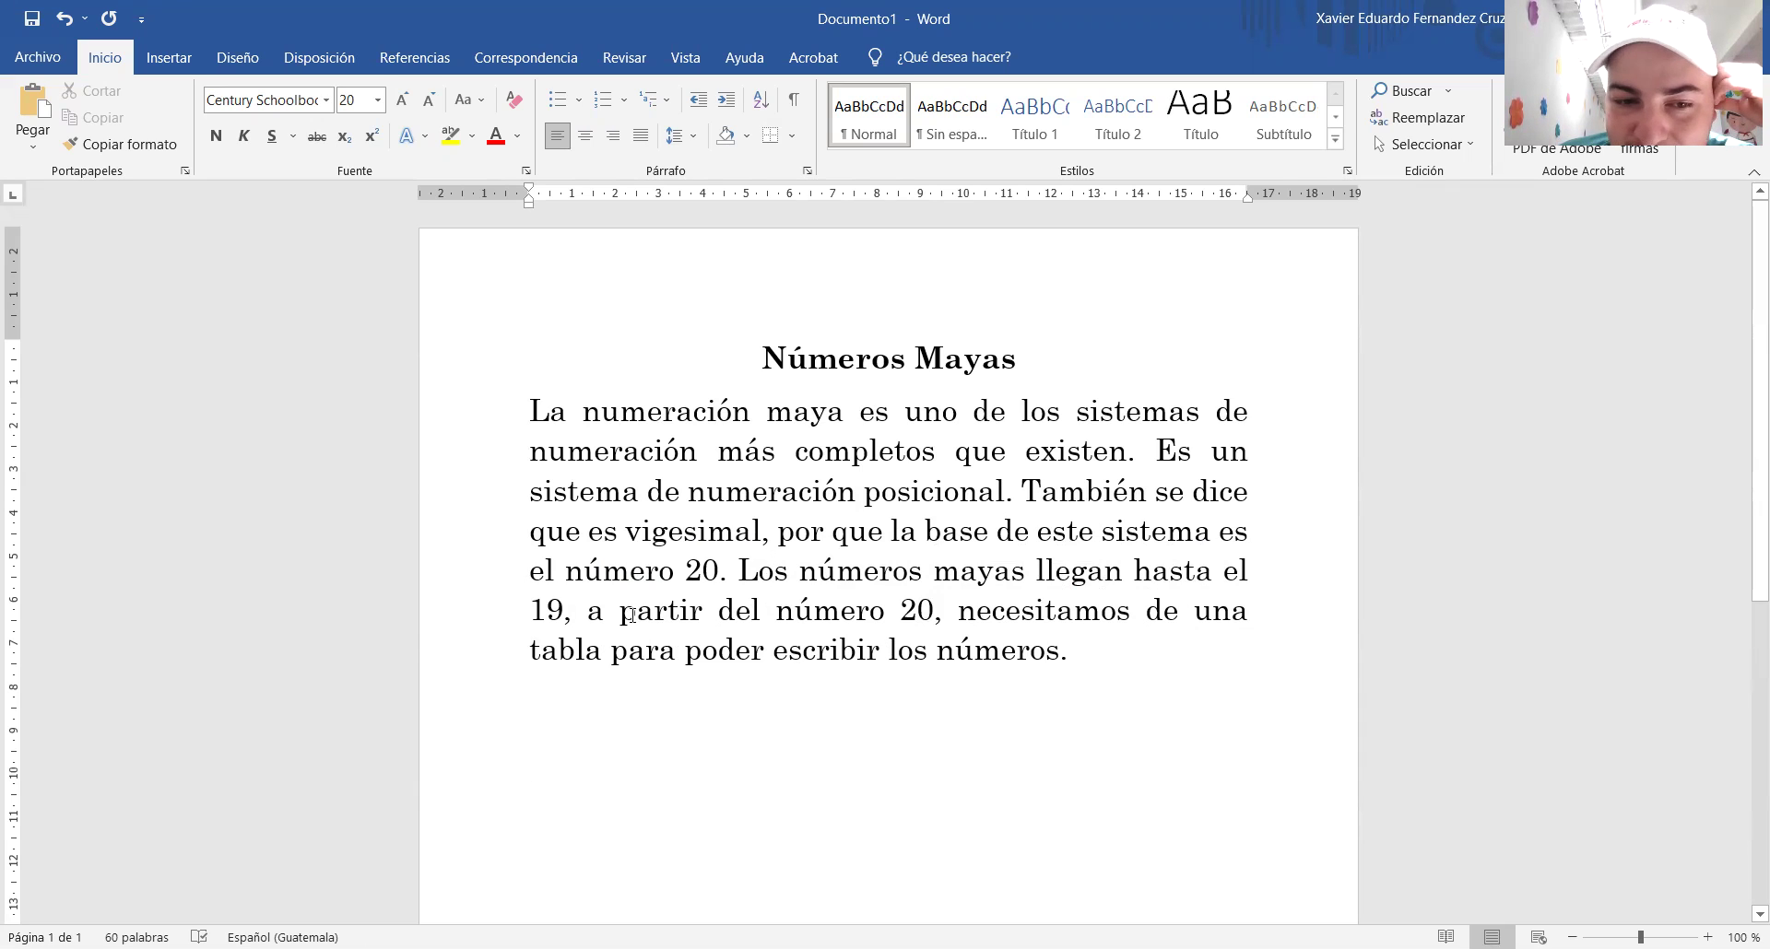
double_click(537, 609)
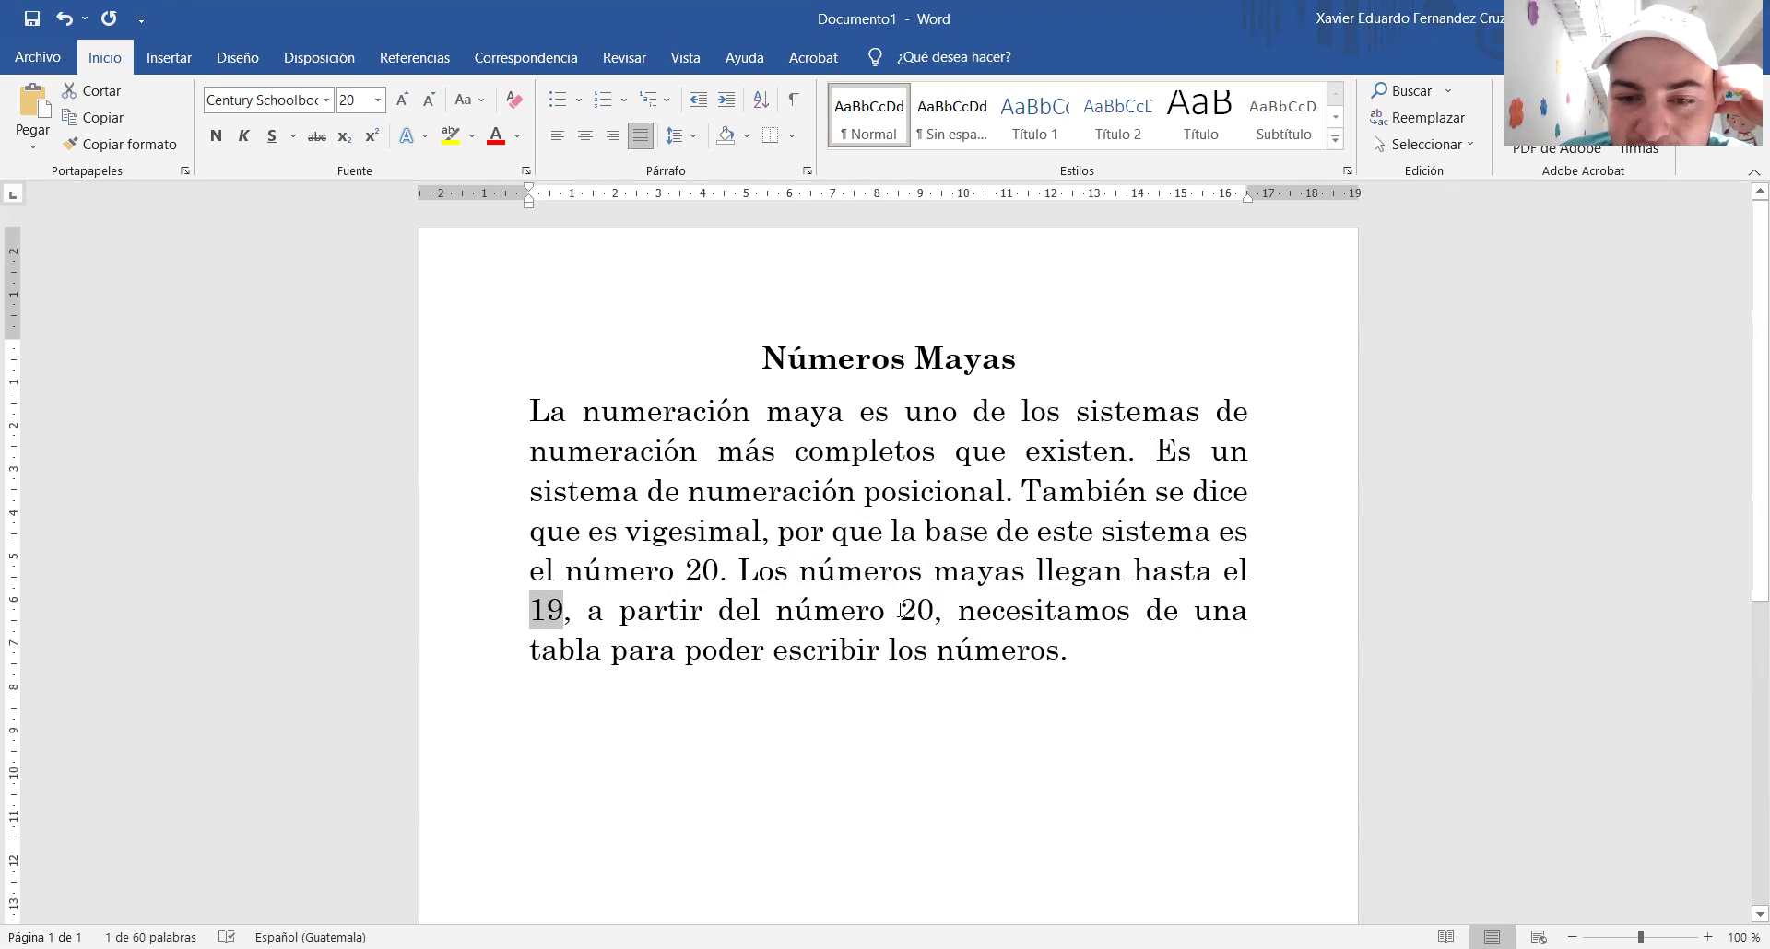
drag(900, 610, 934, 617)
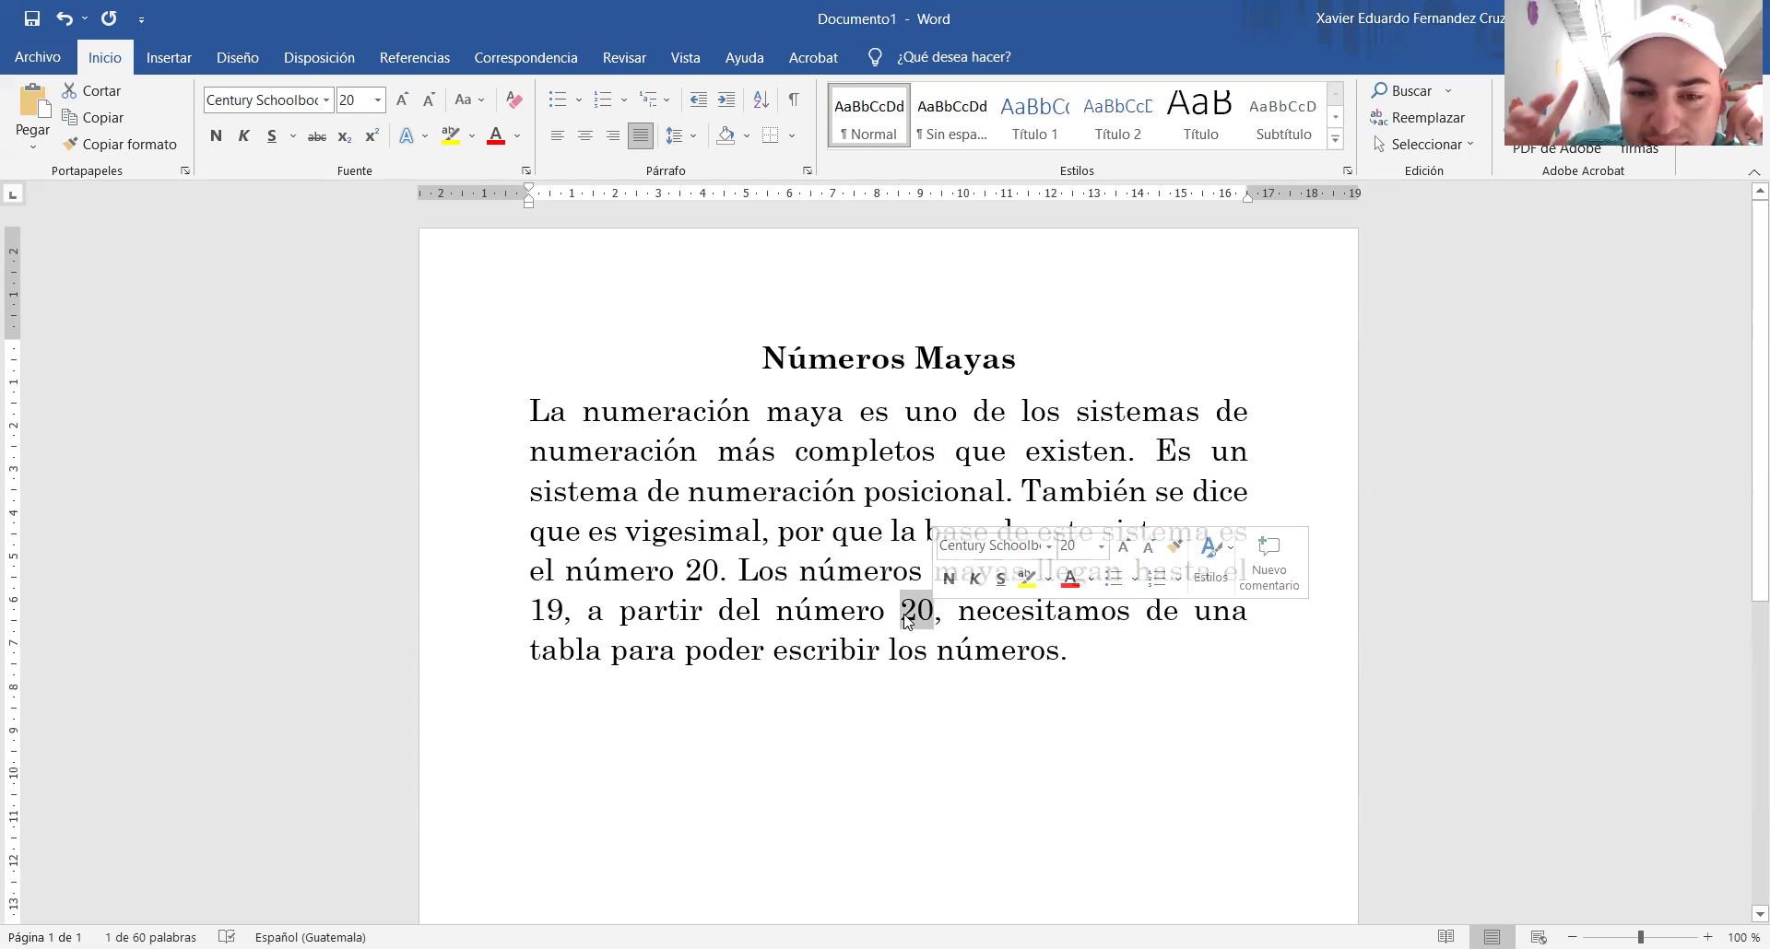
click(1075, 653)
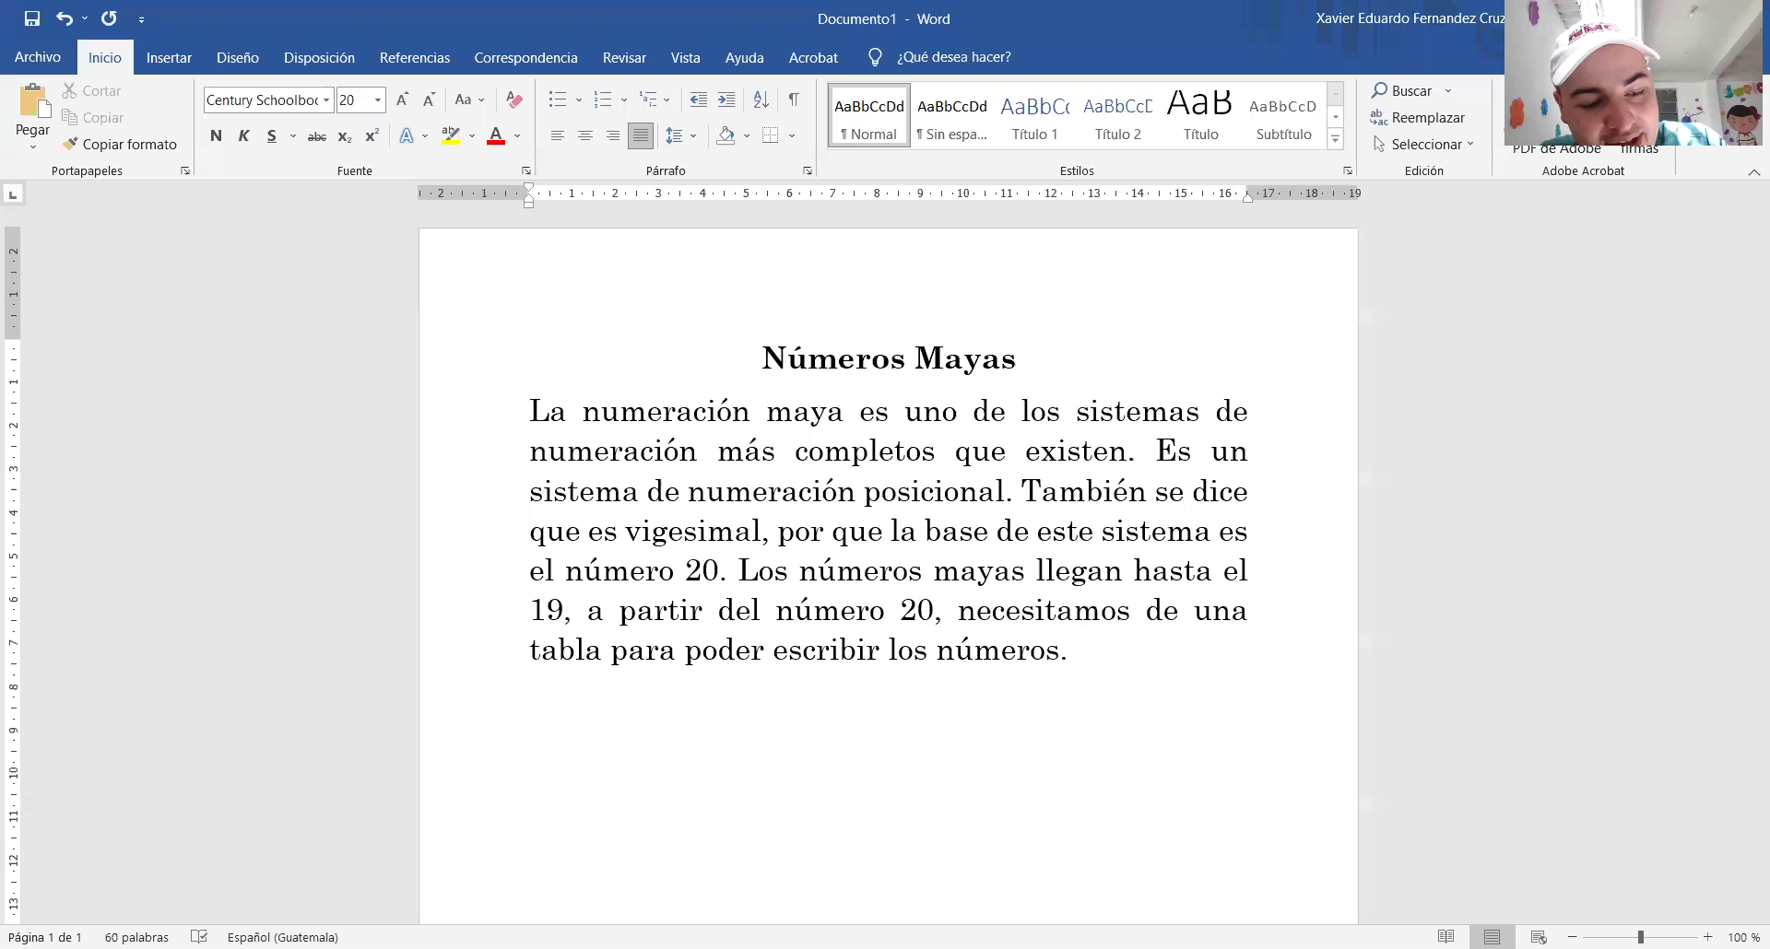
Close the paragraph with 'Los mayas fueron los inventores o los descubridores del número 0.'.
text( Los mayas fueron los inventores o los desc)
text(ubridores del número)
key(BackSpace)
text(0.)
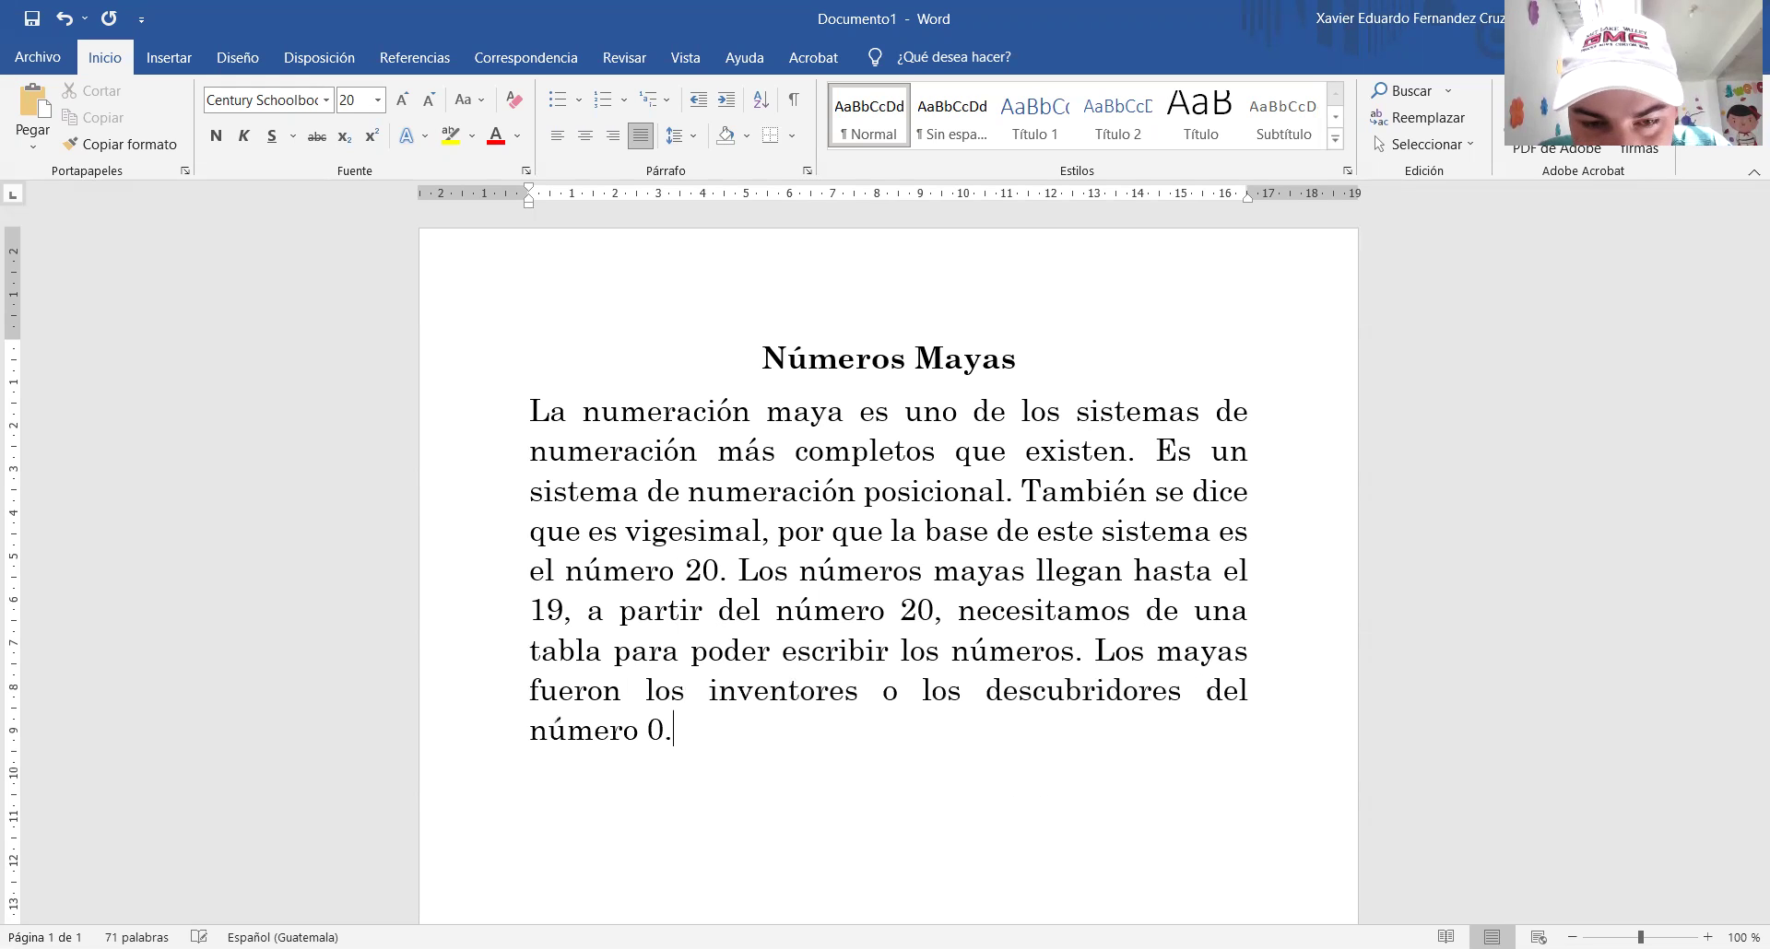